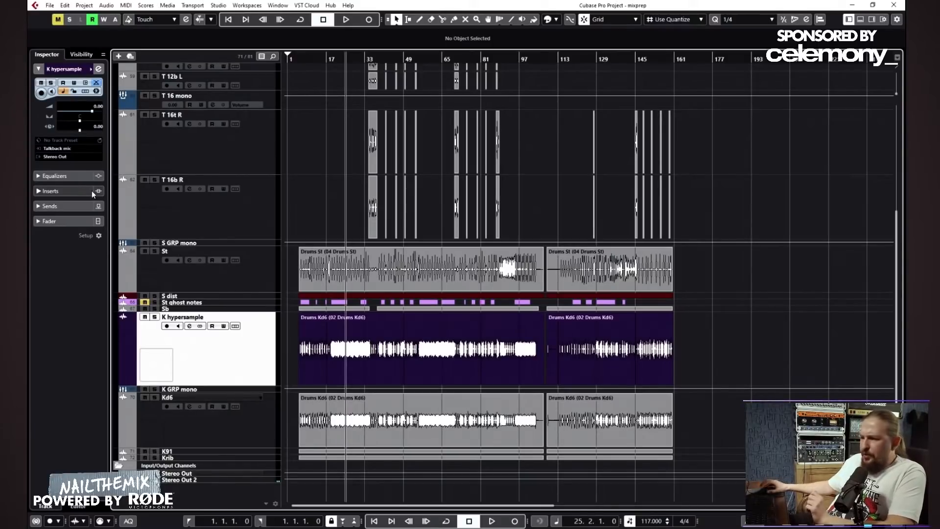
Step: Open the first Drums Kd6 event in a separate Sample Editor window and show its hitpoint settings
{"action": "double_click", "coordinate": [354, 406]}
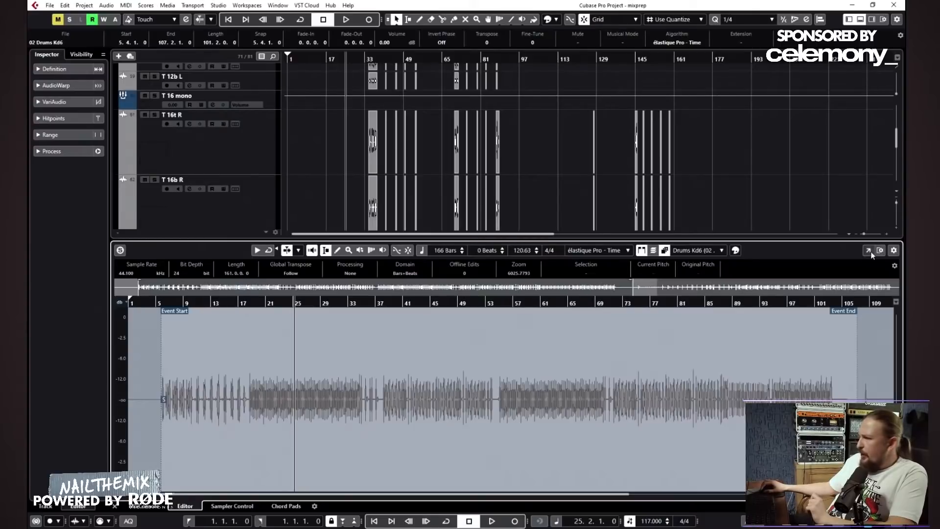
{"action": "left_click", "coordinate": [868, 250]}
{"action": "left_click", "coordinate": [58, 102]}
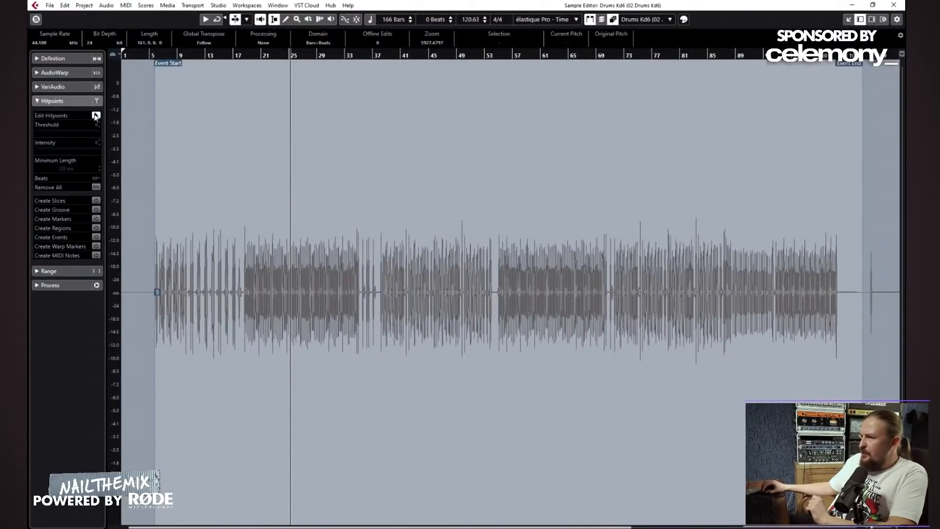
Step: Enable hitpoint editing for the kick audio and set the detection threshold to 14
{"action": "left_click", "coordinate": [94, 115]}
{"action": "left_click_drag", "start_coordinate": [247, 55], "coordinate": [233, 82]}
{"action": "key", "text": "h"}
{"action": "key", "text": "h"}
{"action": "key", "text": "h"}
{"action": "left_click_drag", "start_coordinate": [56, 132], "coordinate": [44, 136]}
Step: Move the early hitpoint just before bar 19 onto the start of the kick transient
{"action": "left_click_drag", "start_coordinate": [203, 55], "coordinate": [330, 147]}
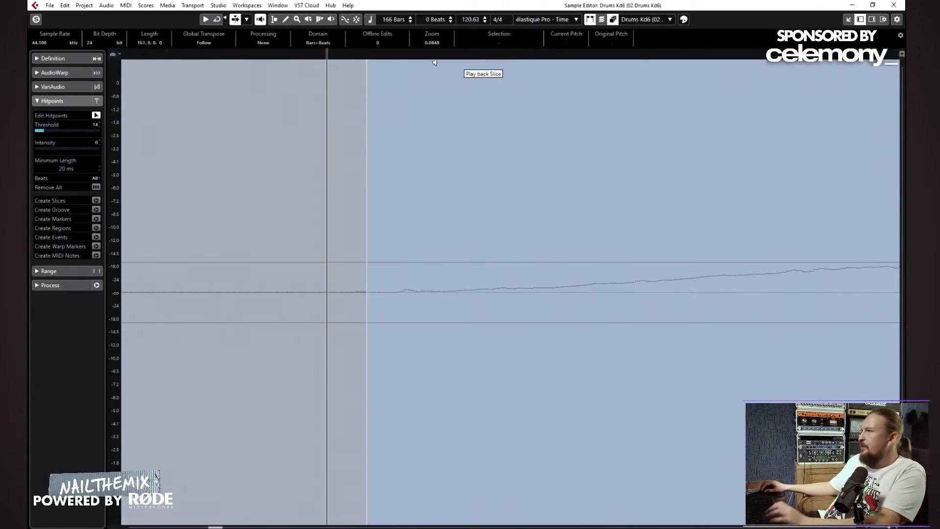
{"action": "left_click_drag", "start_coordinate": [902, 492], "coordinate": [901, 507]}
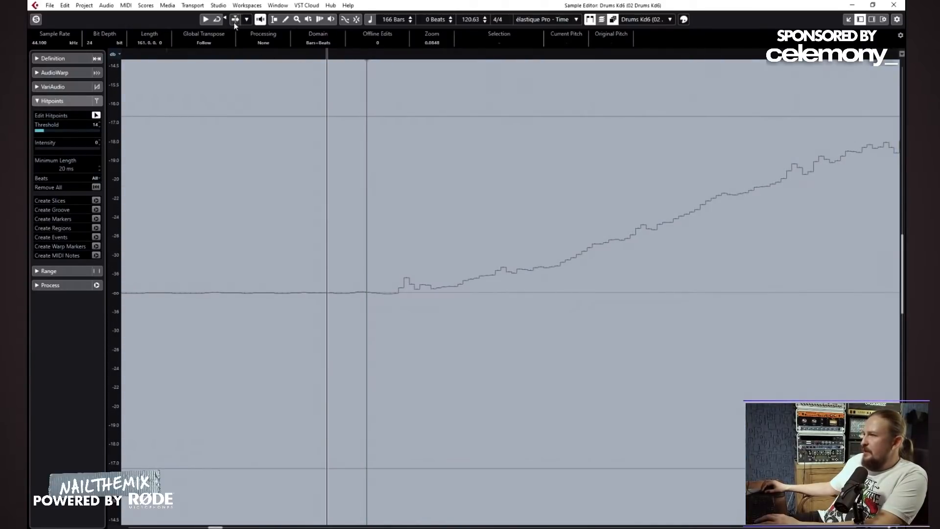
{"action": "left_click_drag", "start_coordinate": [367, 325], "coordinate": [393, 325]}
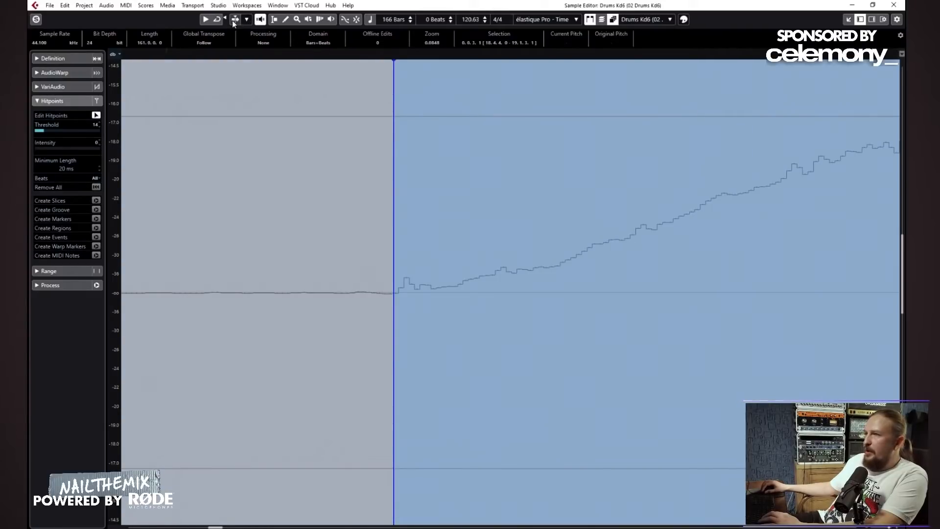
Step: Turn auto-scroll on, step to the following hitpoints and move the misplaced one towards its kick transient
{"action": "left_click", "coordinate": [234, 21]}
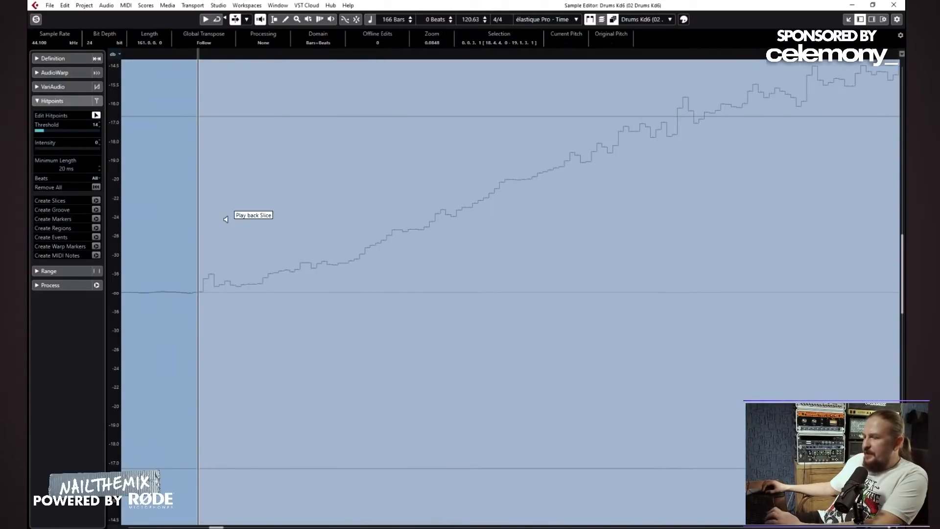
{"action": "key", "text": "alt+b"}
{"action": "key", "text": "alt+n"}
{"action": "key", "text": "alt+n"}
{"action": "left_click_drag", "start_coordinate": [199, 314], "coordinate": [266, 302]}
Step: Check the following kick hitpoints one by one and move the early one just before bar 21 onto its transient
{"action": "key", "text": "alt+n"}
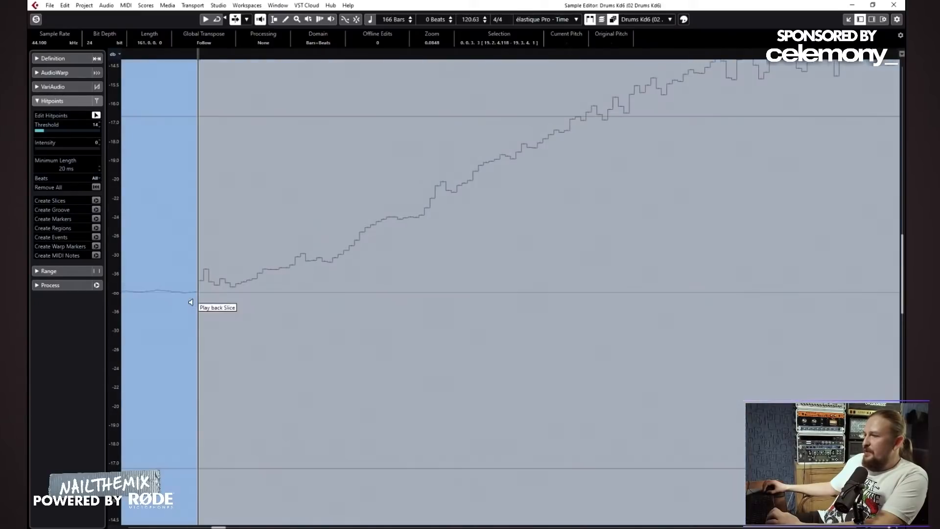
{"action": "key", "text": "alt+n"}
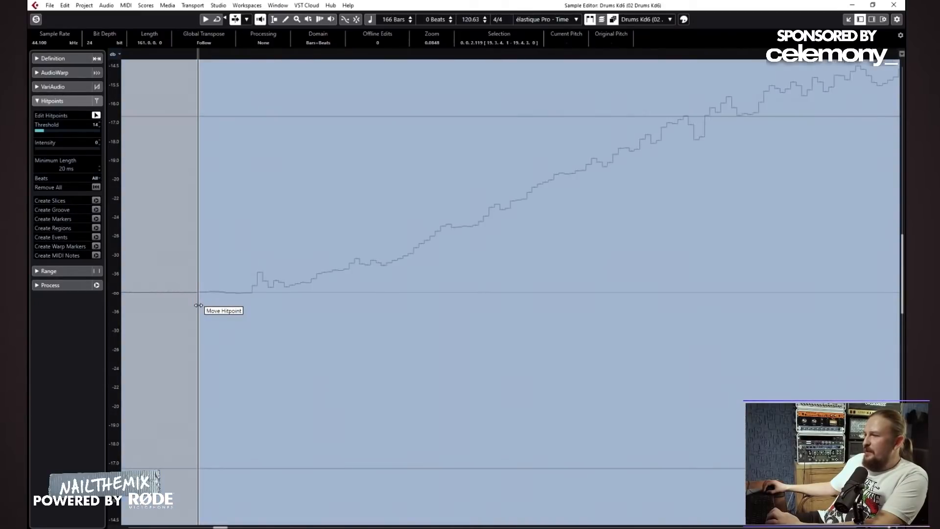
{"action": "key", "text": "alt+n"}
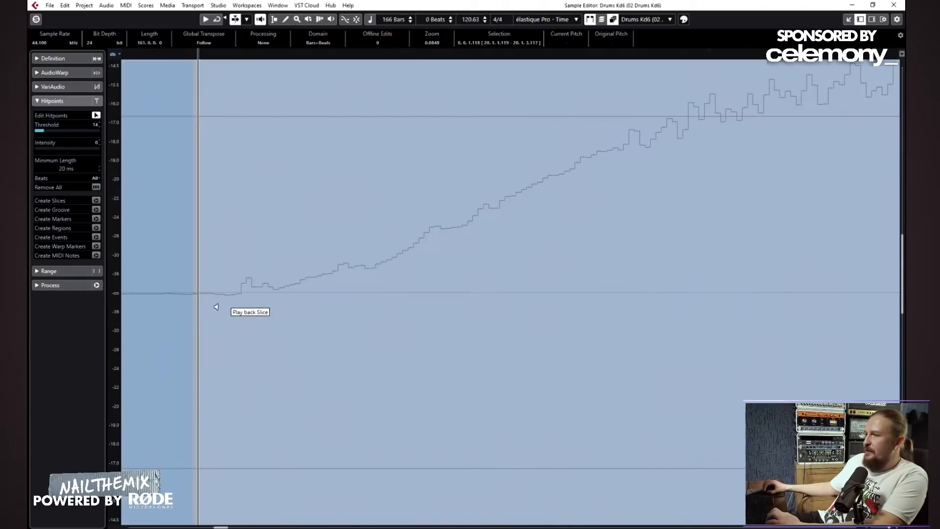
{"action": "key", "text": "alt+n"}
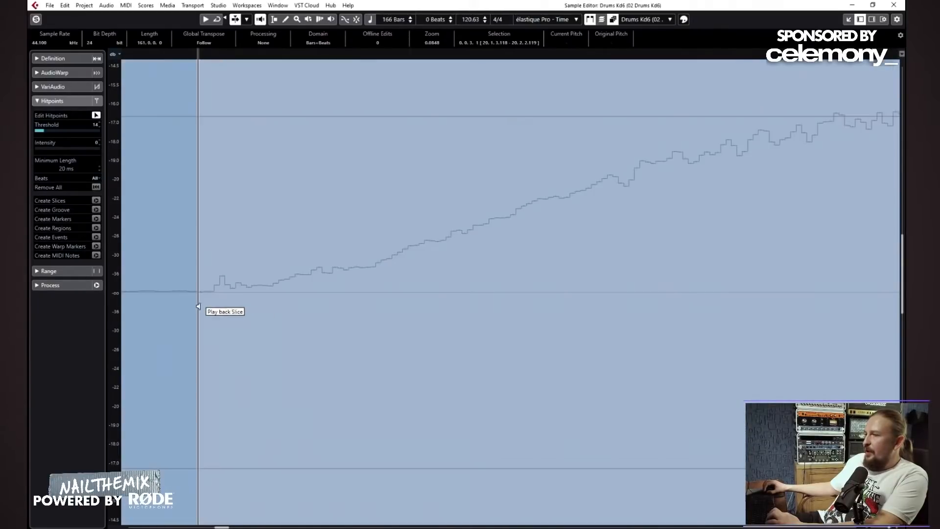
{"action": "key", "text": "alt+n"}
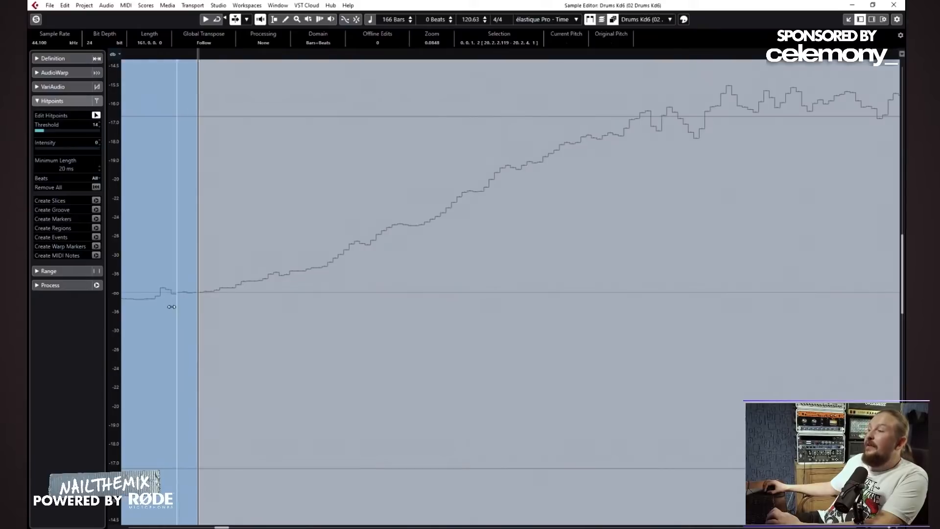
{"action": "key", "text": "alt+n"}
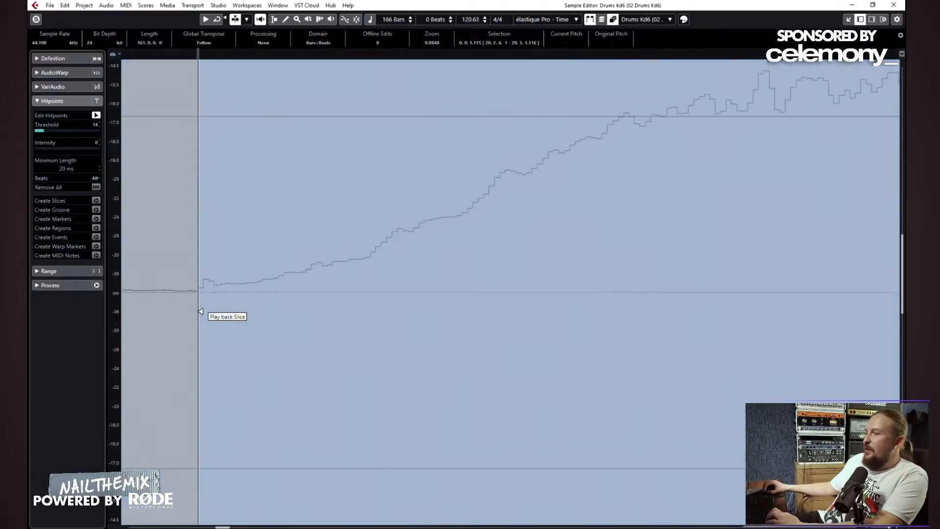
{"action": "key", "text": "Tab"}
{"action": "key", "text": "Tab"}
{"action": "mouse_move", "coordinate": [198, 312]}
{"action": "left_mouse_down"}
{"action": "mouse_move", "coordinate": [245, 314]}
{"action": "mouse_move", "coordinate": [208, 313]}
{"action": "left_mouse_up"}
{"action": "key", "text": "alt+n"}
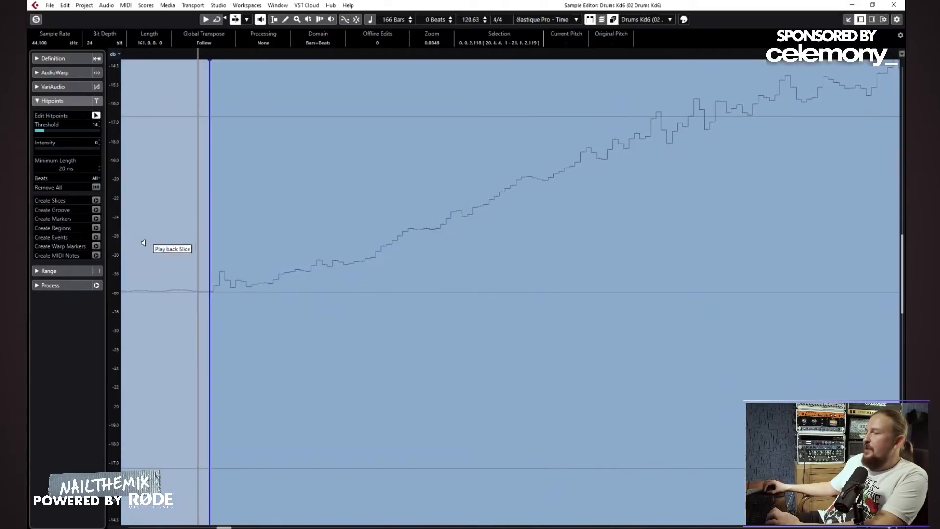
Step: Create MIDI notes from the kick hitpoints on a new track and close the sample editor
{"action": "left_click", "coordinate": [96, 255]}
{"action": "left_click", "coordinate": [472, 307]}
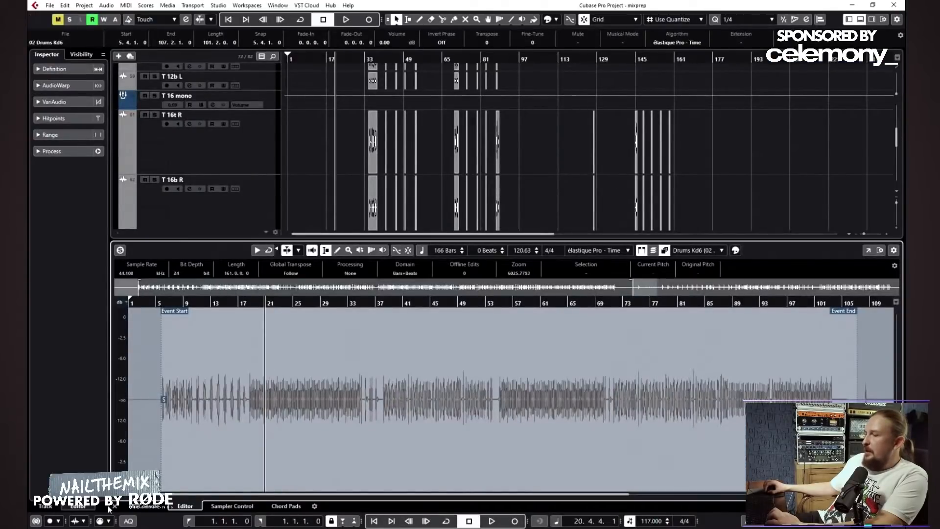
{"action": "left_click", "coordinate": [115, 506]}
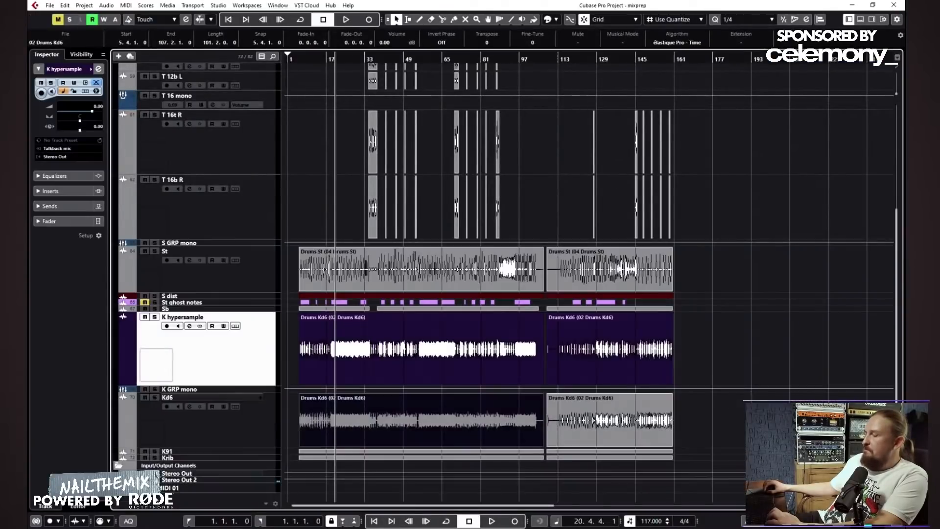
Step: Delete the MIDI 01 track from the project
{"action": "left_click", "coordinate": [201, 486]}
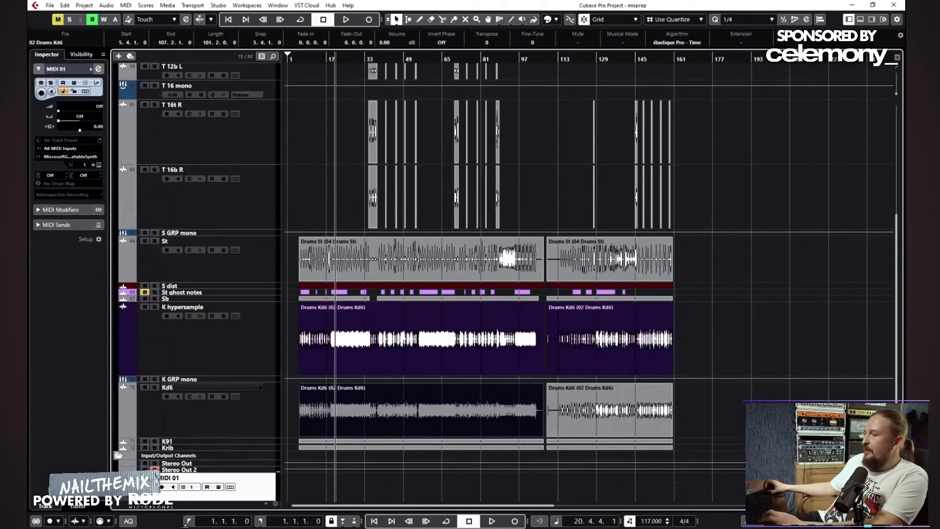
{"action": "left_click", "coordinate": [364, 465]}
{"action": "key", "text": "h"}
{"action": "key", "text": "h"}
{"action": "key", "text": "h"}
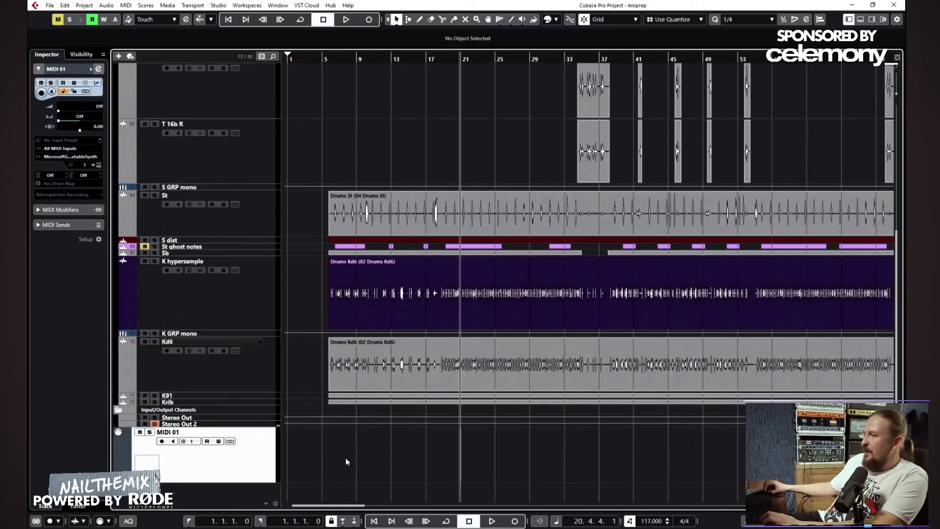
{"action": "key", "text": "g"}
{"action": "key", "text": "g"}
{"action": "key", "text": "g"}
{"action": "key", "text": "Delete"}
{"action": "key", "text": "Return"}
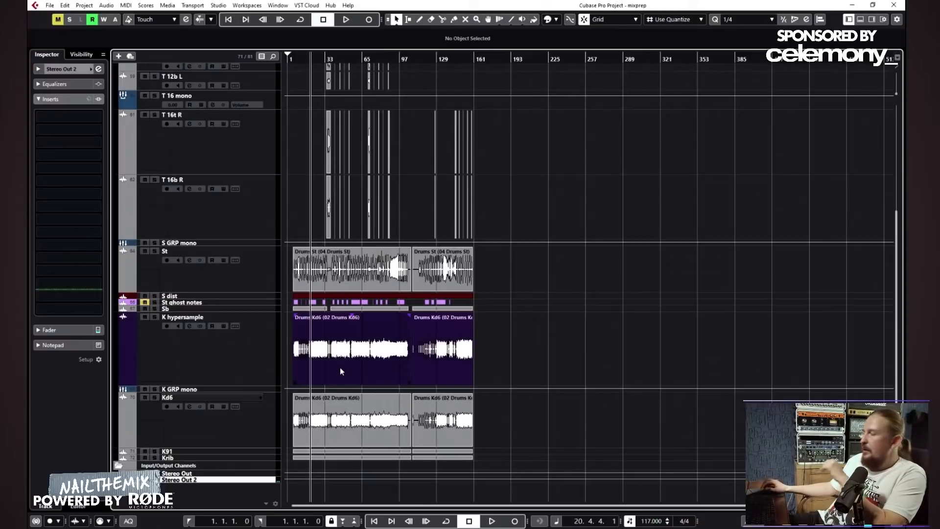
Step: Load the Trigger_2 plug-in into the first insert slot of the K hypersample track
{"action": "left_click_drag", "start_coordinate": [296, 57], "coordinate": [385, 131]}
{"action": "left_click", "coordinate": [341, 350]}
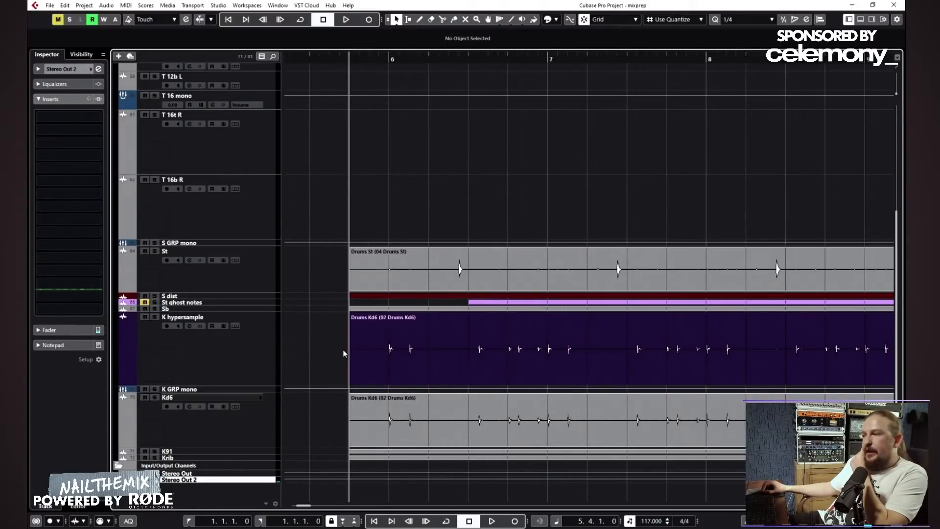
{"action": "left_click", "coordinate": [186, 344]}
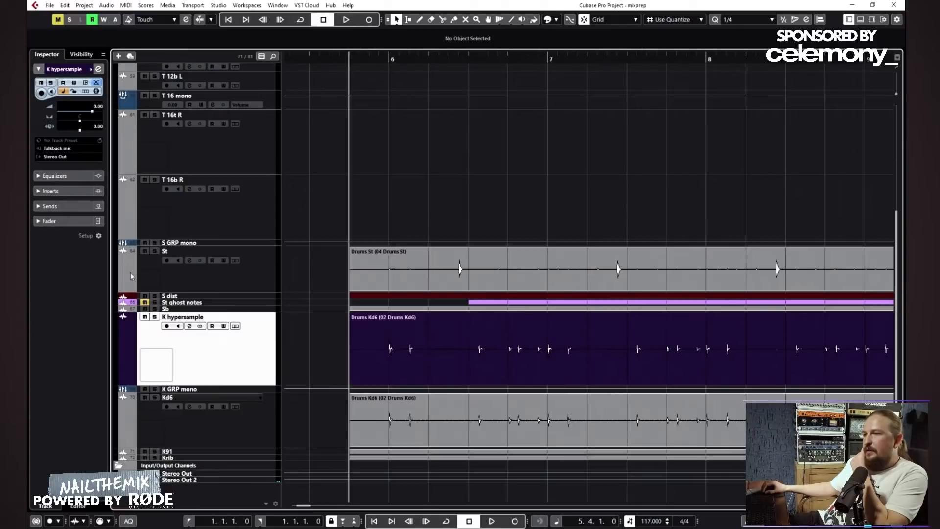
{"action": "left_click", "coordinate": [80, 192]}
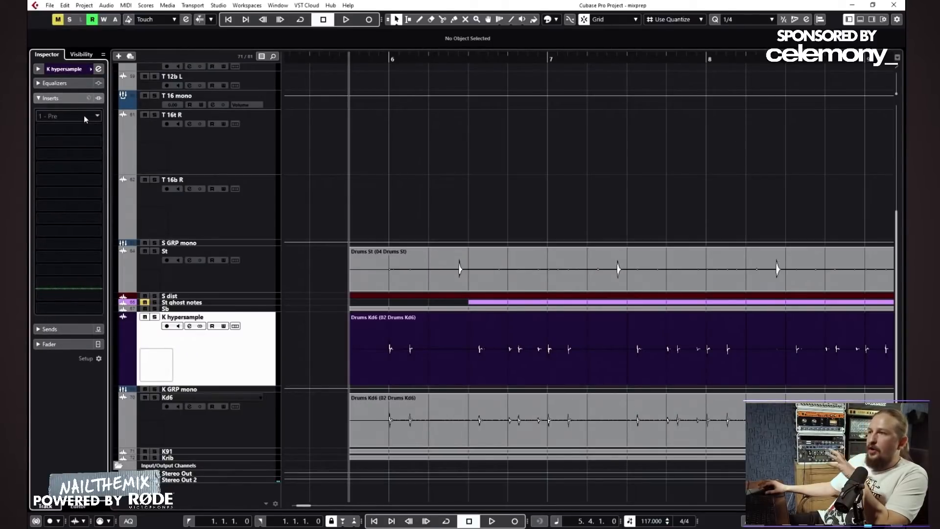
{"action": "left_click", "coordinate": [84, 118]}
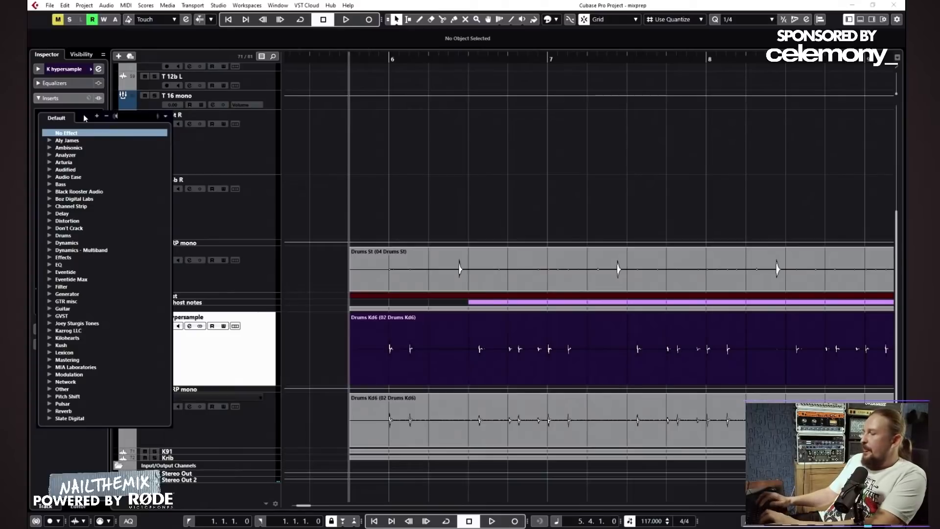
{"action": "type", "text": "trigger"}
{"action": "left_click", "coordinate": [75, 147]}
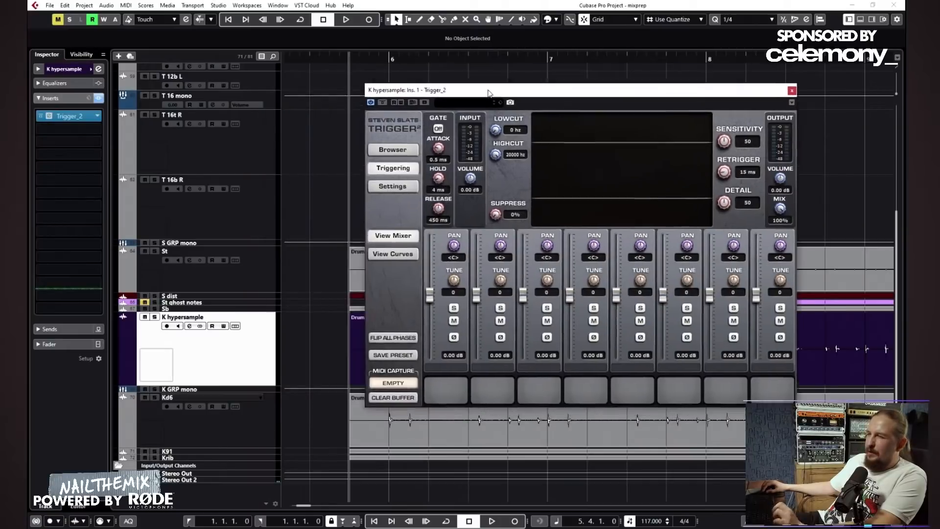
Step: Place the playback cursor just before the first kick at bar 6 and solo the K hypersample track
{"action": "left_click", "coordinate": [370, 61]}
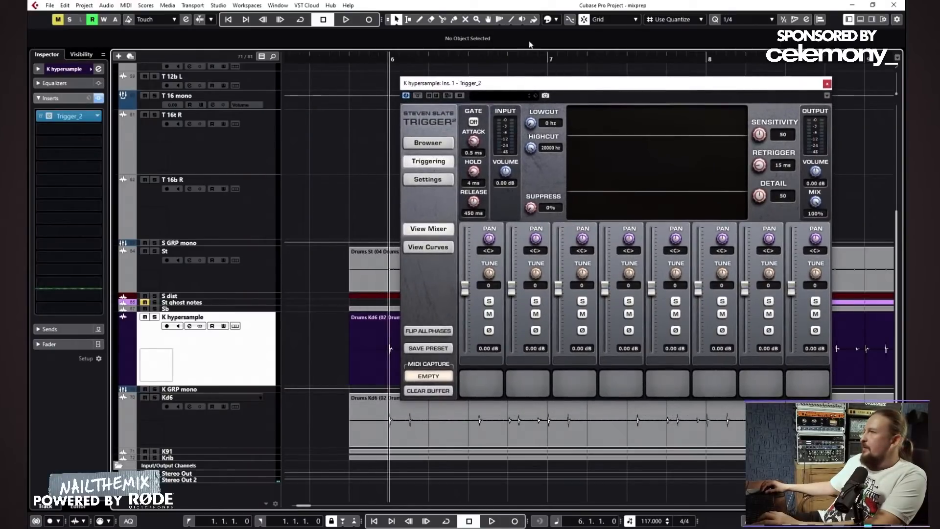
{"action": "left_click", "coordinate": [378, 59]}
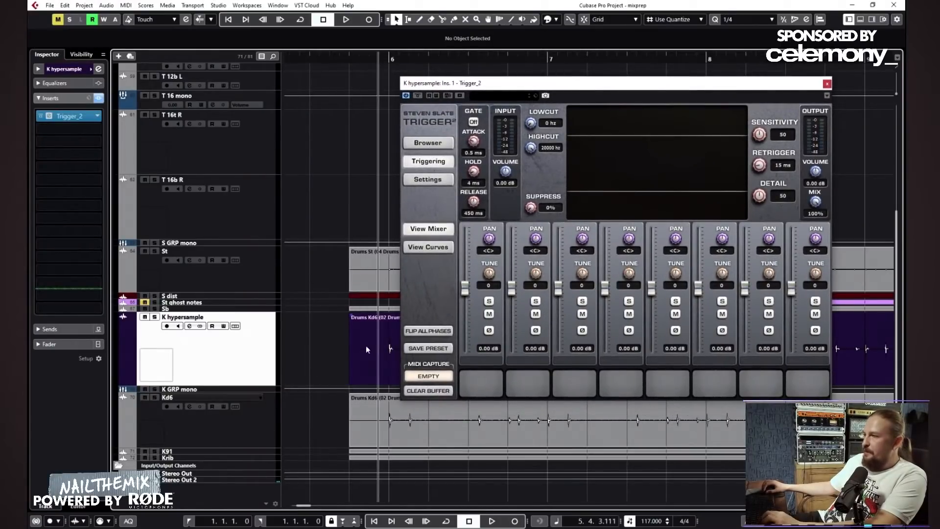
{"action": "scroll", "coordinate": [329, 360], "scroll_direction": "right", "scroll_amount": 1}
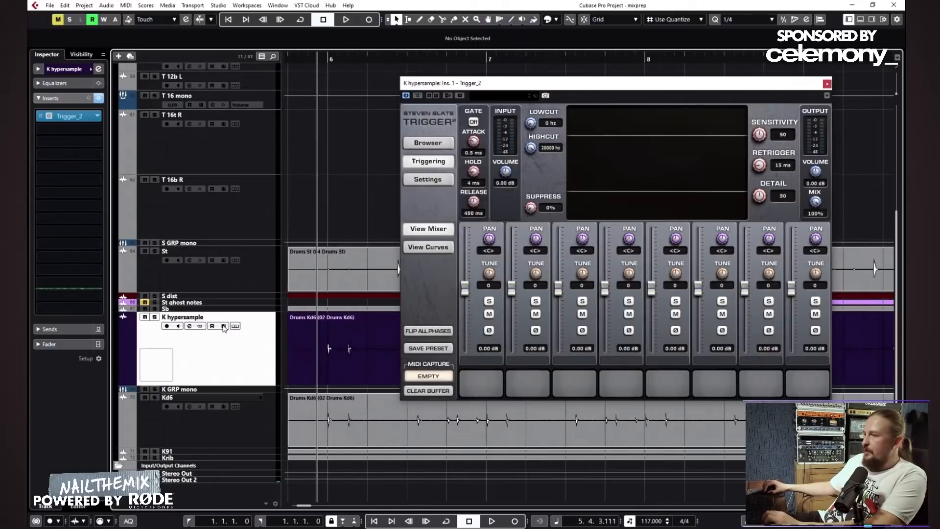
{"action": "left_click", "coordinate": [155, 317]}
Step: Load the Kick 10 Z3.tci sample from the Kick10 folder of Trigger2 Kicks into the first sample slot
{"action": "left_click", "coordinate": [437, 147]}
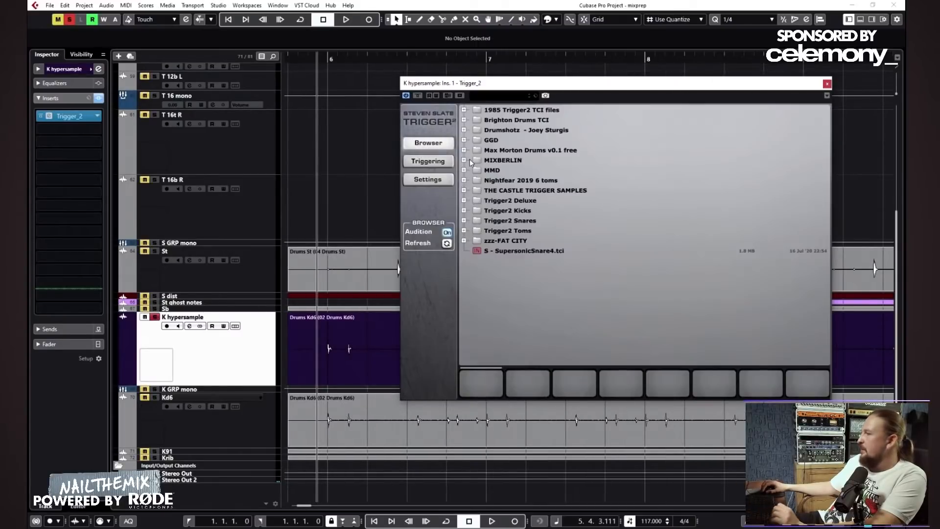
{"action": "left_click", "coordinate": [463, 211]}
{"action": "scroll", "coordinate": [495, 278], "scroll_direction": "down", "scroll_amount": 3}
{"action": "left_click", "coordinate": [475, 310]}
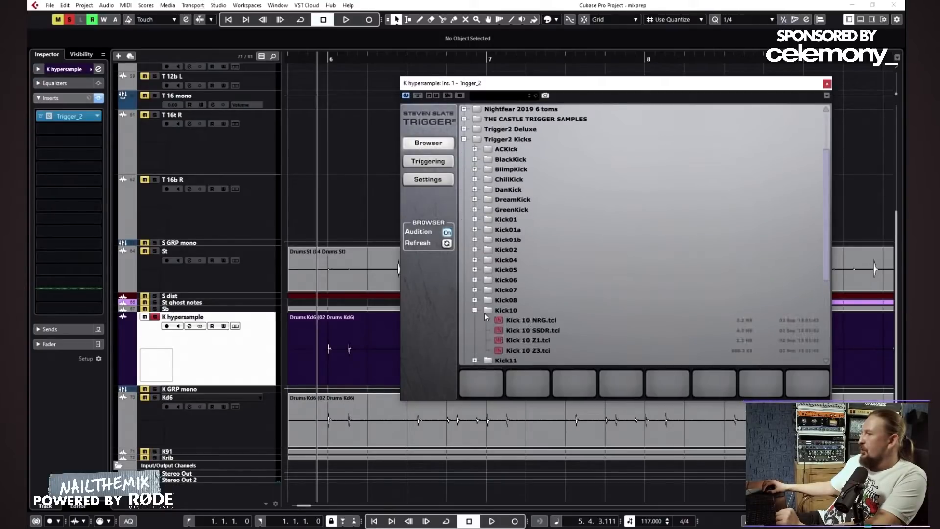
{"action": "left_click", "coordinate": [527, 343]}
{"action": "left_click", "coordinate": [527, 350]}
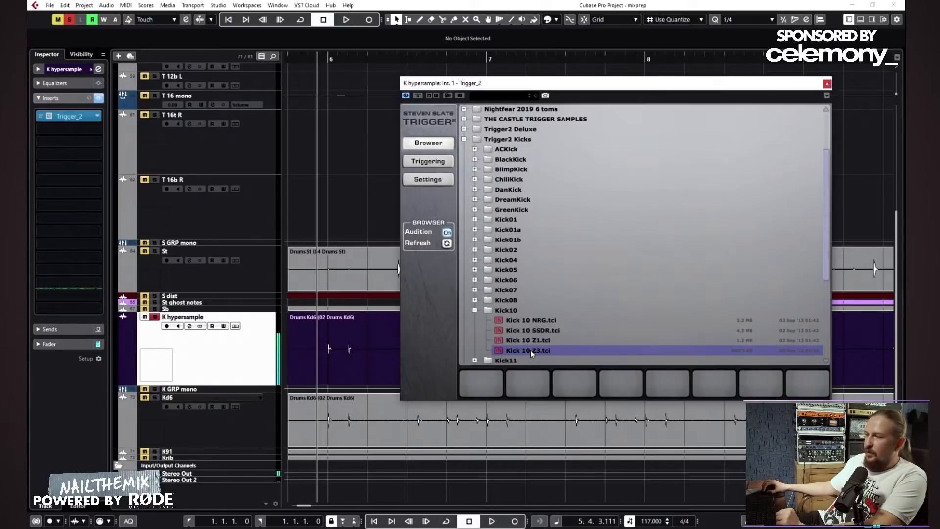
{"action": "scroll", "coordinate": [525, 352], "scroll_direction": "down", "scroll_amount": 1}
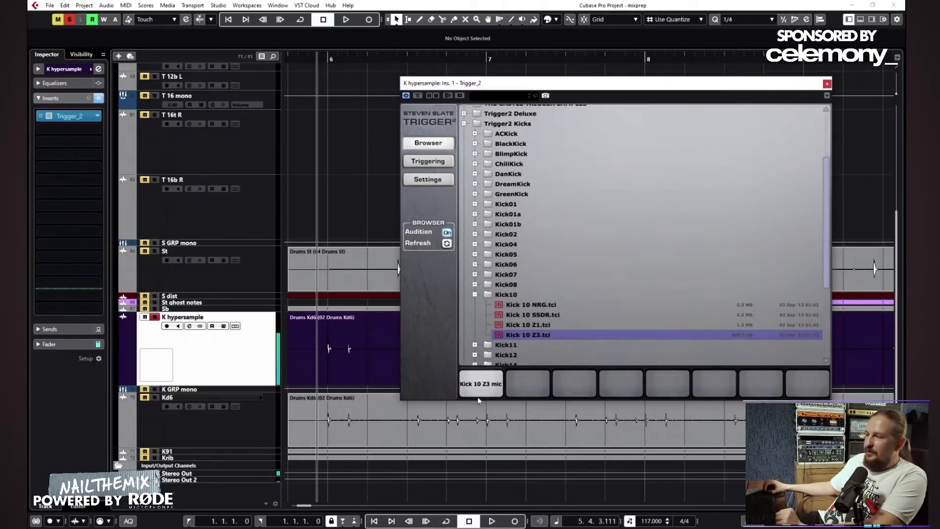
Step: Test the triggering on playback and set Trigger's input volume to 8.02 dB and its low cut to 68 Hz
{"action": "left_click", "coordinate": [437, 162]}
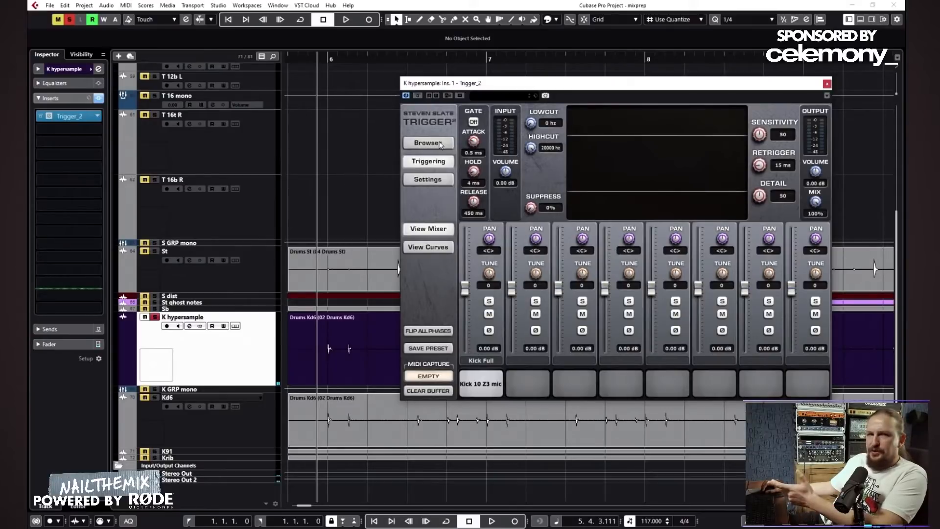
{"action": "key", "text": "space"}
{"action": "key", "text": "space"}
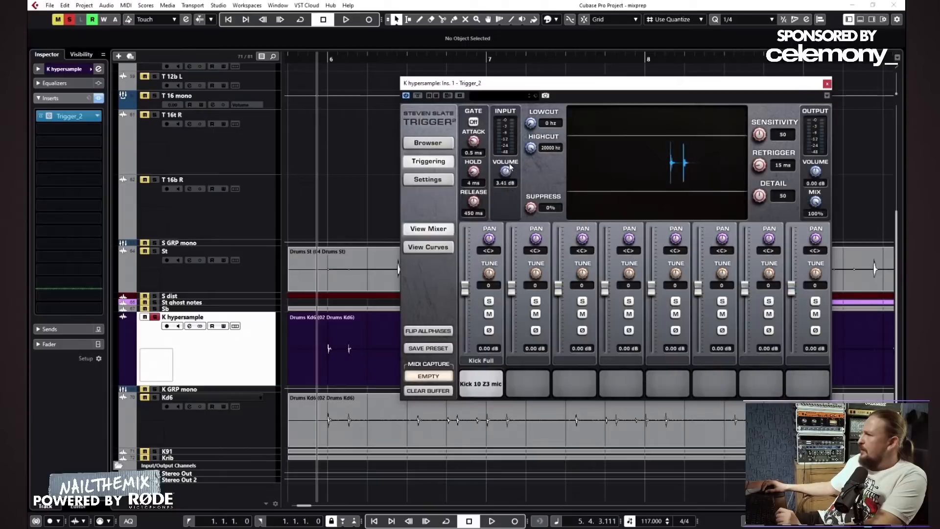
{"action": "left_click_drag", "start_coordinate": [512, 157], "coordinate": [512, 156]}
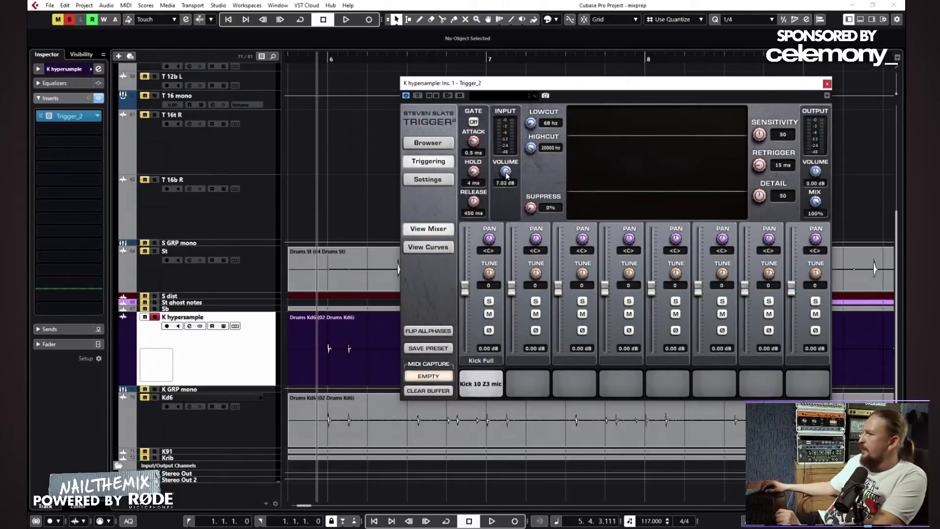
{"action": "key", "text": "space"}
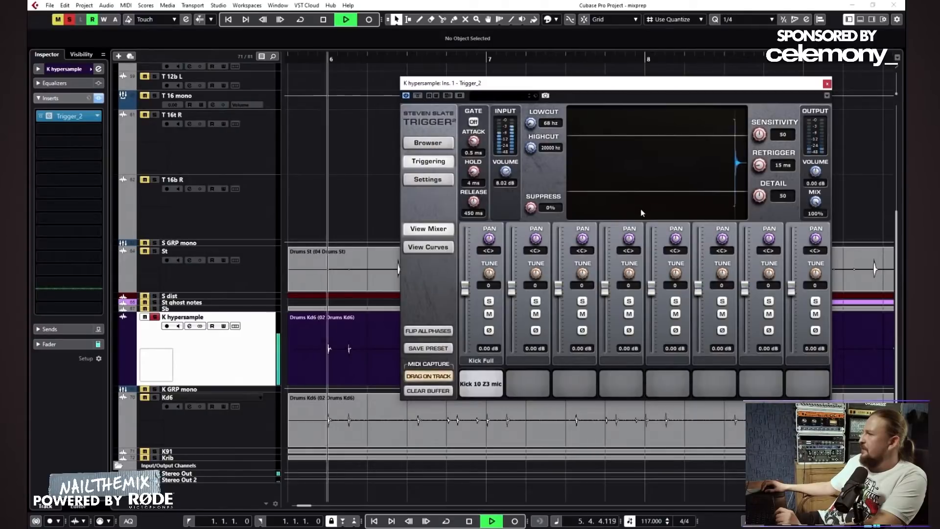
{"action": "key", "text": "space"}
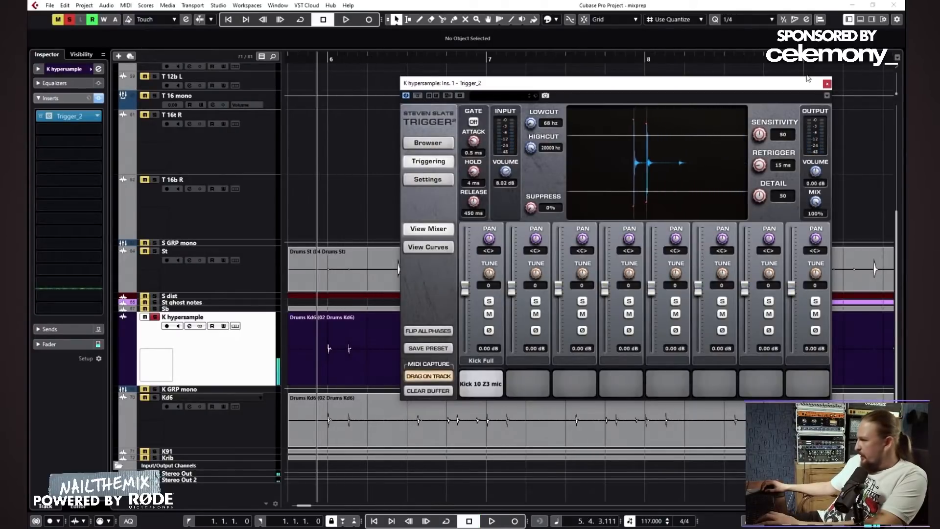
Step: Close the Trigger_2 plug-in and delete the Drums Kd6 recording from the K hypersample track
{"action": "left_click", "coordinate": [827, 84]}
{"action": "key", "text": "g"}
{"action": "key", "text": "g"}
{"action": "key", "text": "g"}
{"action": "key", "text": "g"}
{"action": "key", "text": "g"}
{"action": "key", "text": "g"}
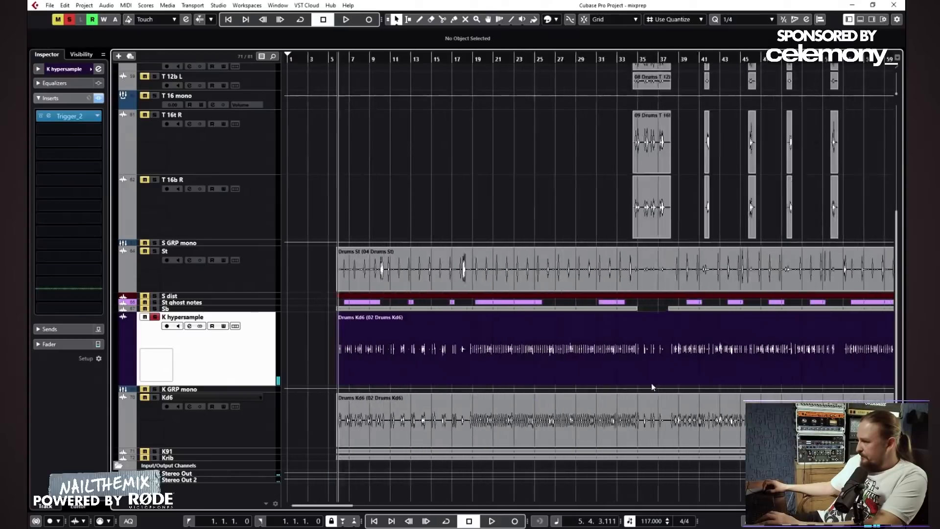
{"action": "left_click_drag", "start_coordinate": [359, 351], "coordinate": [287, 351]}
{"action": "key", "text": "h"}
{"action": "key", "text": "h"}
{"action": "key", "text": "h"}
{"action": "key", "text": "h"}
{"action": "key", "text": "h"}
{"action": "key", "text": "h"}
{"action": "key", "text": "h"}
{"action": "key", "text": "h"}
{"action": "key", "text": "h"}
{"action": "key", "text": "h"}
{"action": "key", "text": "h"}
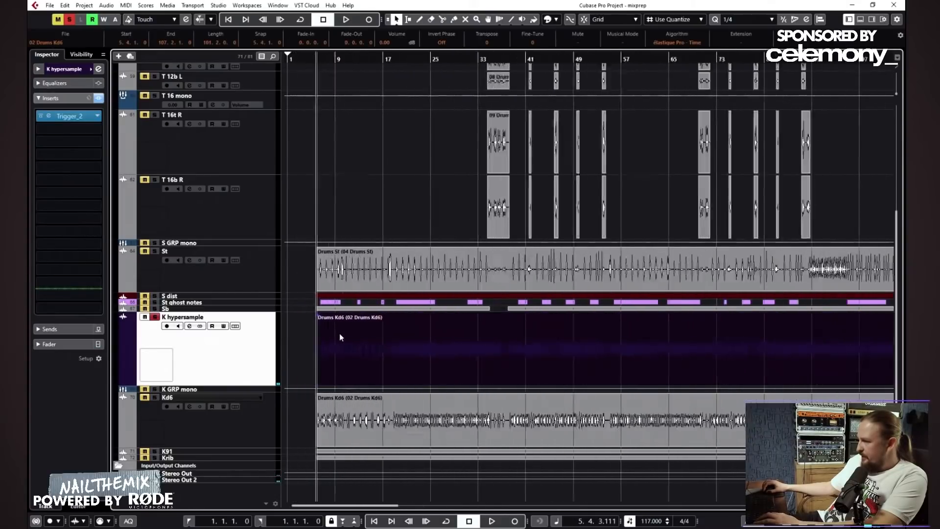
{"action": "key", "text": "h"}
{"action": "key", "text": "h"}
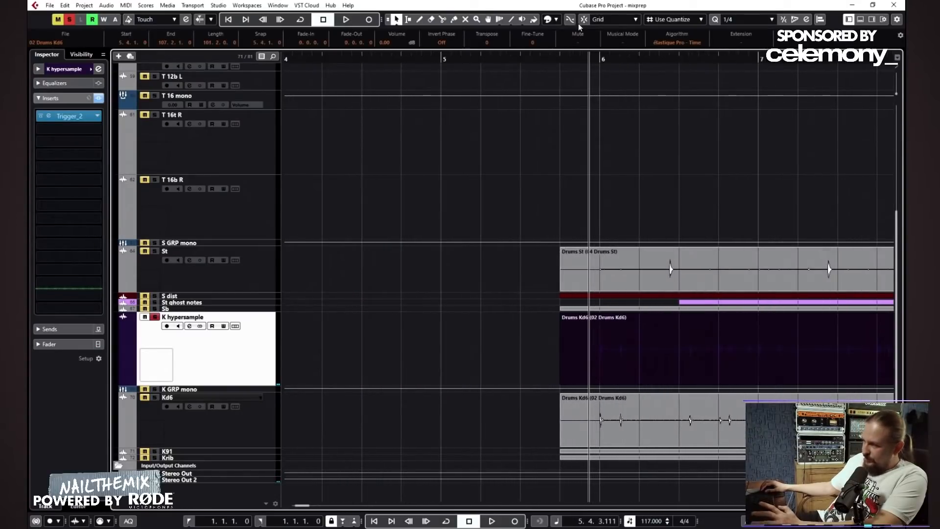
{"action": "key", "text": "Delete"}
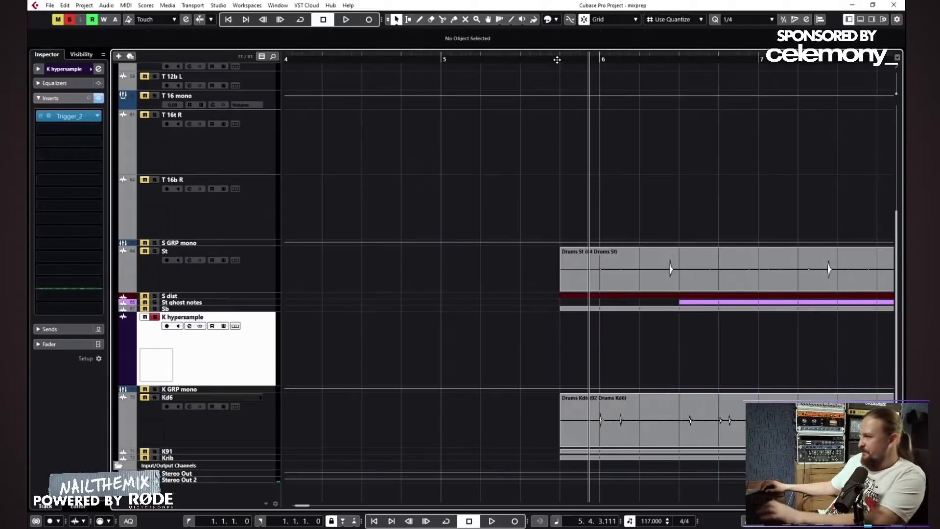
{"action": "key", "text": "g"}
{"action": "key", "text": "g"}
{"action": "key", "text": "g"}
{"action": "key", "text": "g"}
{"action": "key", "text": "g"}
{"action": "key", "text": "g"}
{"action": "key", "text": "g"}
{"action": "key", "text": "g"}
{"action": "key", "text": "g"}
{"action": "key", "text": "g"}
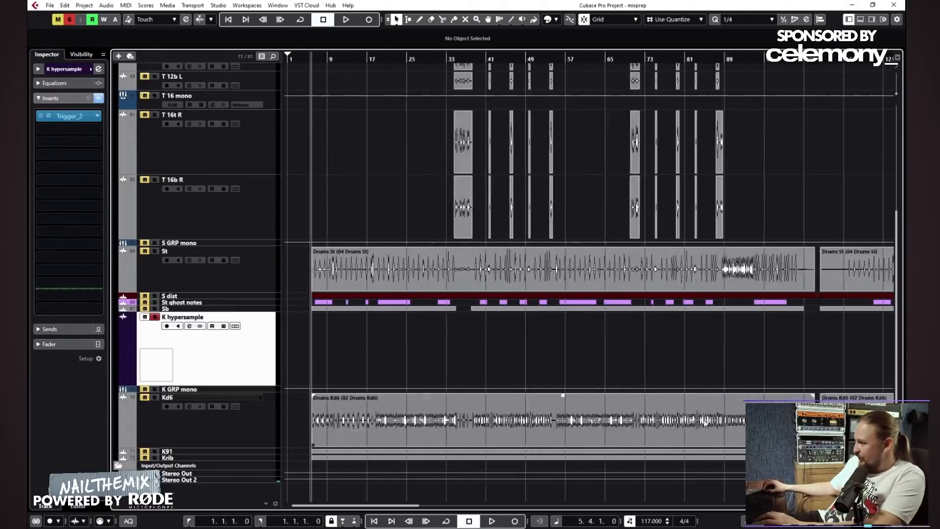
{"action": "left_click_drag", "start_coordinate": [687, 429], "coordinate": [241, 413]}
{"action": "key", "text": "h"}
{"action": "key", "text": "h"}
{"action": "key", "text": "h"}
{"action": "key", "text": "h"}
{"action": "key", "text": "h"}
{"action": "key", "text": "h"}
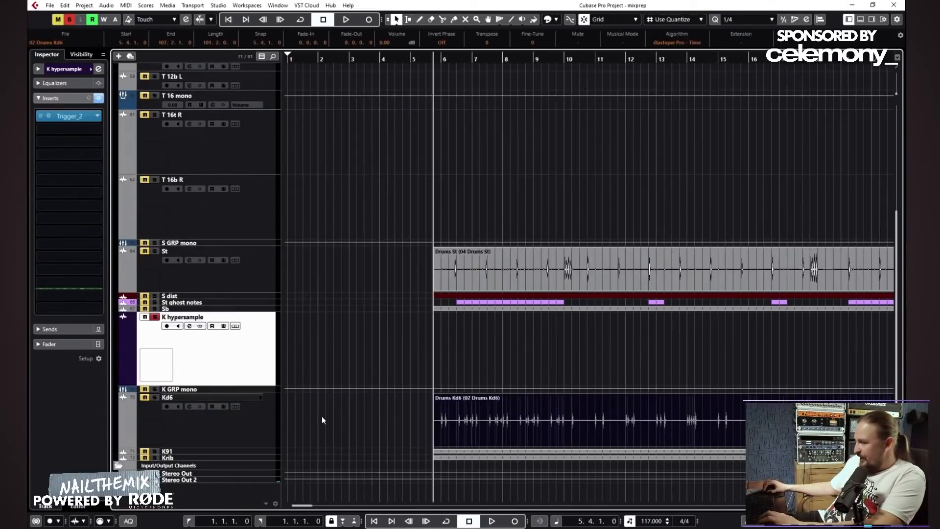
Step: Enlarge the K91 track and copy its Drums K91 clips onto the K hypersample track at the same position
{"action": "left_click", "coordinate": [236, 454]}
{"action": "left_click_drag", "start_coordinate": [231, 465], "coordinate": [230, 525]}
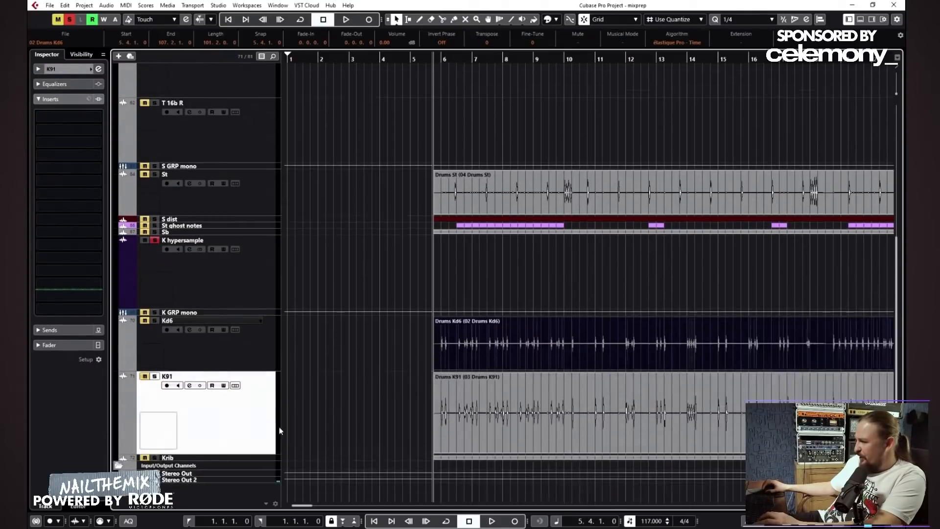
{"action": "key", "text": "g"}
{"action": "key", "text": "g"}
{"action": "key", "text": "g"}
{"action": "key", "text": "g"}
{"action": "key", "text": "g"}
{"action": "key", "text": "g"}
{"action": "key", "text": "g"}
{"action": "key", "text": "g"}
{"action": "key", "text": "g"}
{"action": "key", "text": "g"}
{"action": "key", "text": "g"}
{"action": "key", "text": "g"}
{"action": "left_click", "coordinate": [338, 382]}
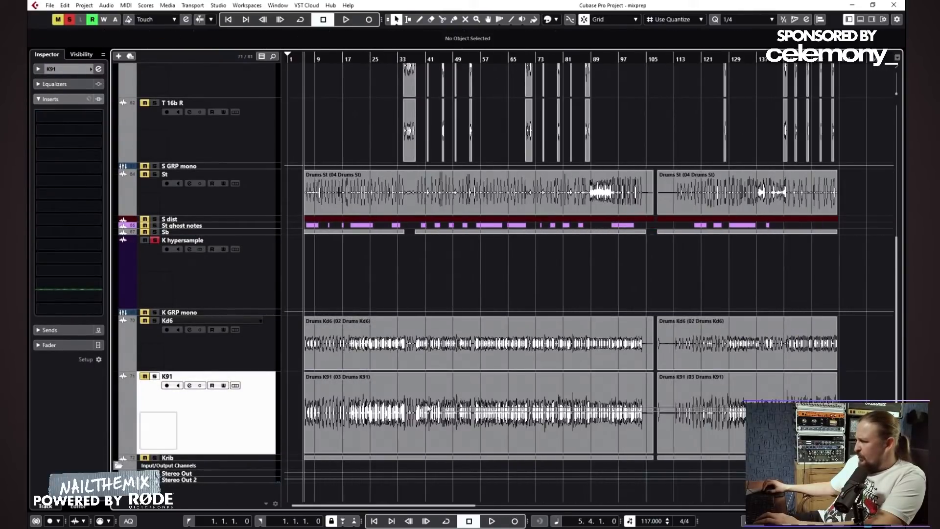
{"action": "key", "text": "h"}
{"action": "key", "text": "h"}
{"action": "key", "text": "h"}
{"action": "key", "text": "h"}
{"action": "key", "text": "h"}
{"action": "key", "text": "h"}
{"action": "key", "text": "h"}
{"action": "scroll", "coordinate": [555, 403], "scroll_direction": "right", "scroll_amount": 3}
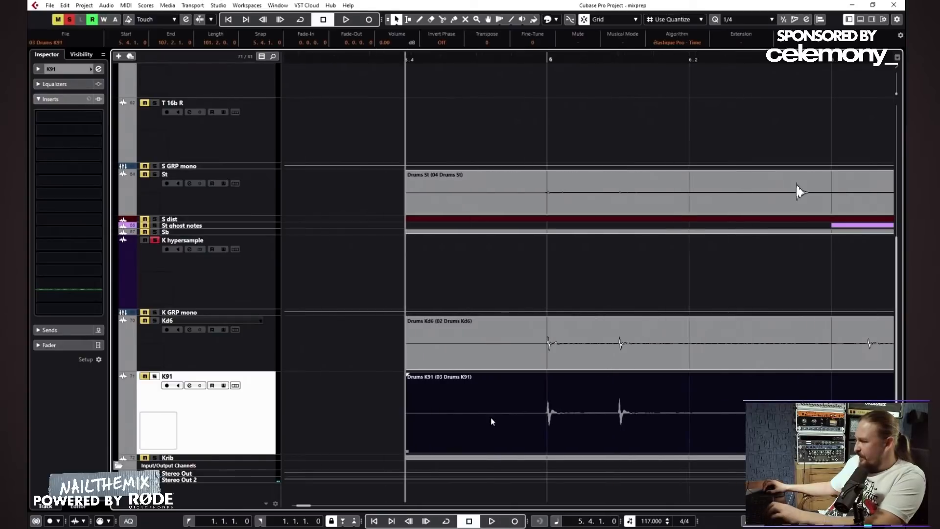
{"action": "left_click_drag", "start_coordinate": [453, 411], "coordinate": [448, 286]}
{"action": "left_click", "coordinate": [378, 268]}
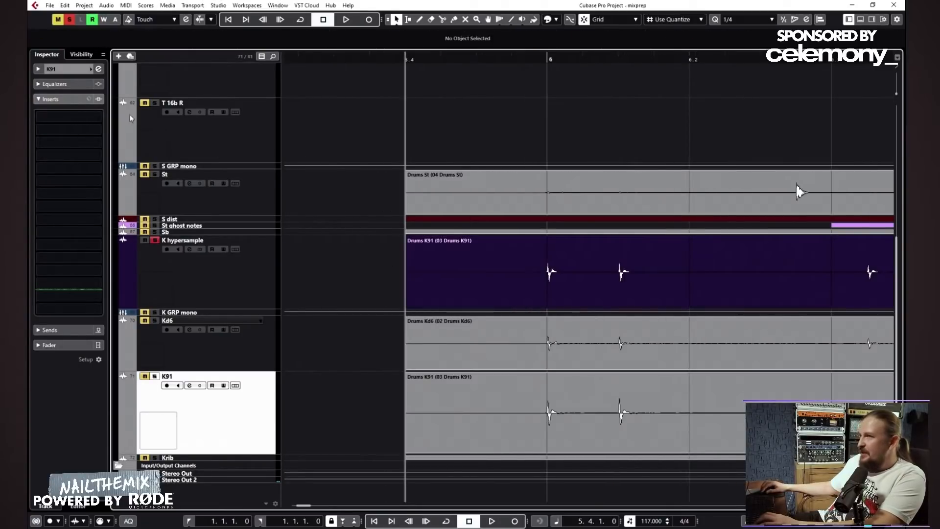
Step: Test Trigger_2 on the K91 signal and set its input volume to 9.28 dB and its detail to 21
{"action": "left_click", "coordinate": [156, 254]}
{"action": "key", "text": "space"}
{"action": "left_click", "coordinate": [73, 118]}
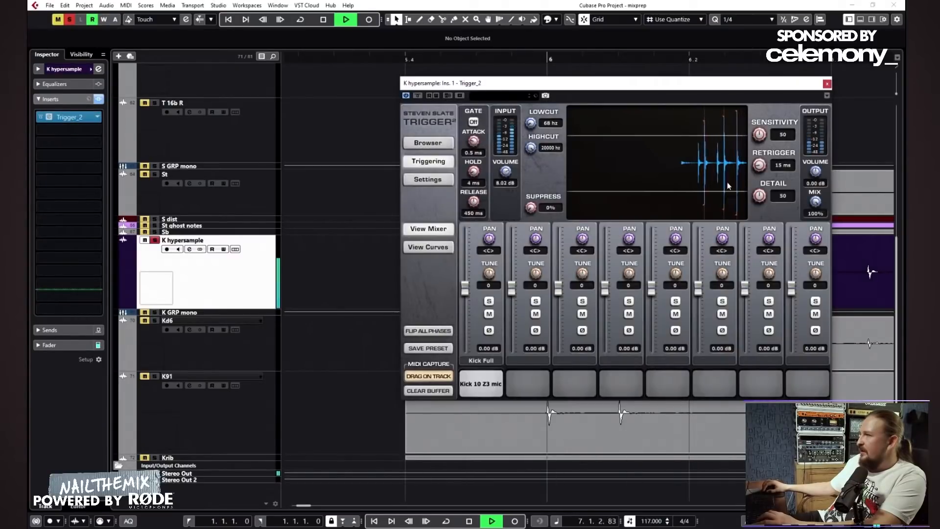
{"action": "key", "text": "space"}
{"action": "left_click_drag", "start_coordinate": [504, 172], "coordinate": [503, 164]}
{"action": "left_click_drag", "start_coordinate": [759, 196], "coordinate": [753, 233]}
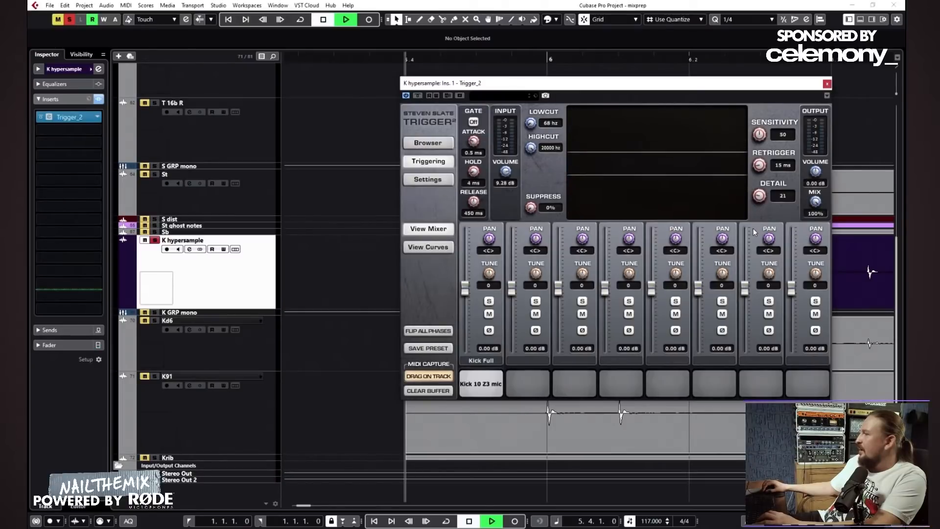
{"action": "key", "text": "space"}
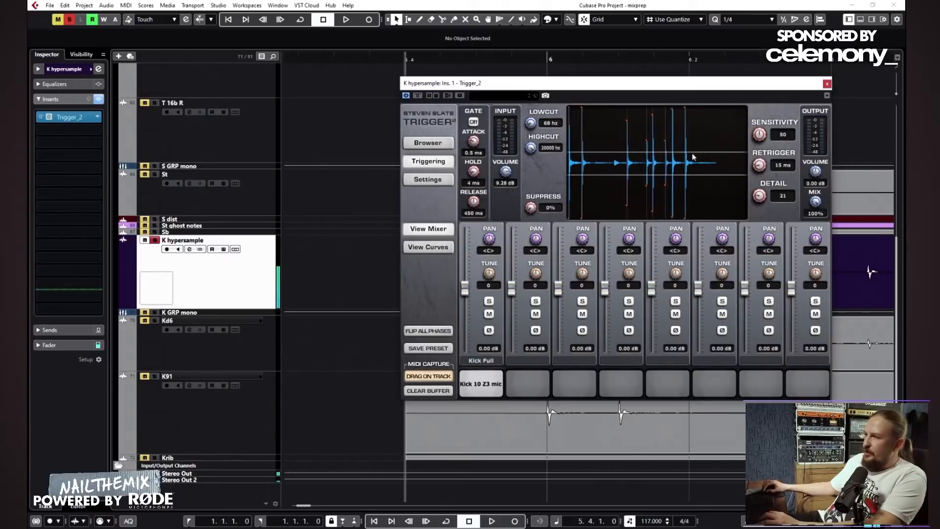
{"action": "key", "text": "space"}
Step: Set the minimum velocity range of the Kick 10 Z3 sample slot to 81 in Trigger's curves while playing back
{"action": "left_click", "coordinate": [428, 179]}
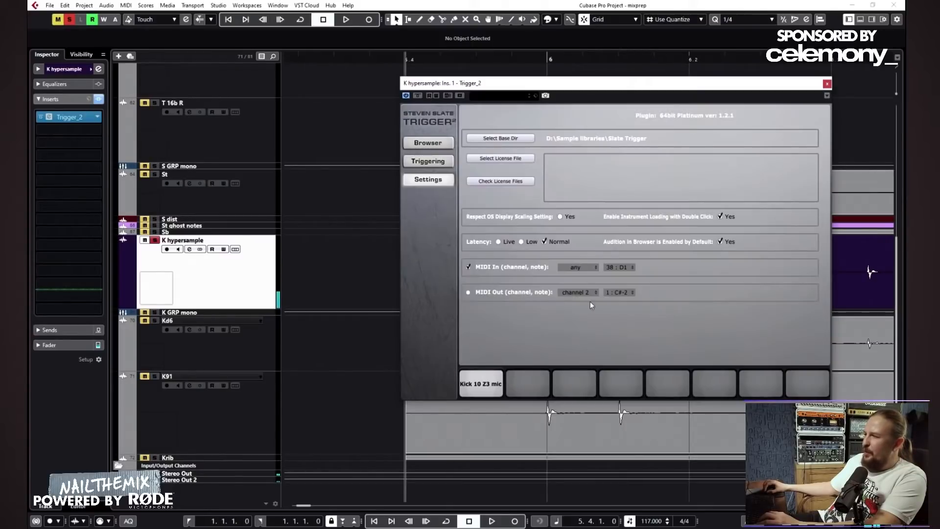
{"action": "left_click", "coordinate": [428, 161]}
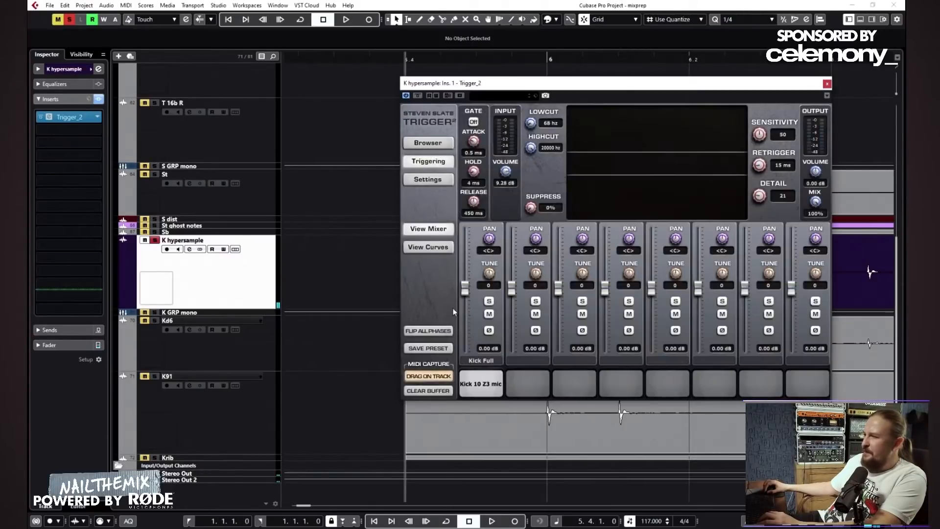
{"action": "left_click", "coordinate": [428, 247]}
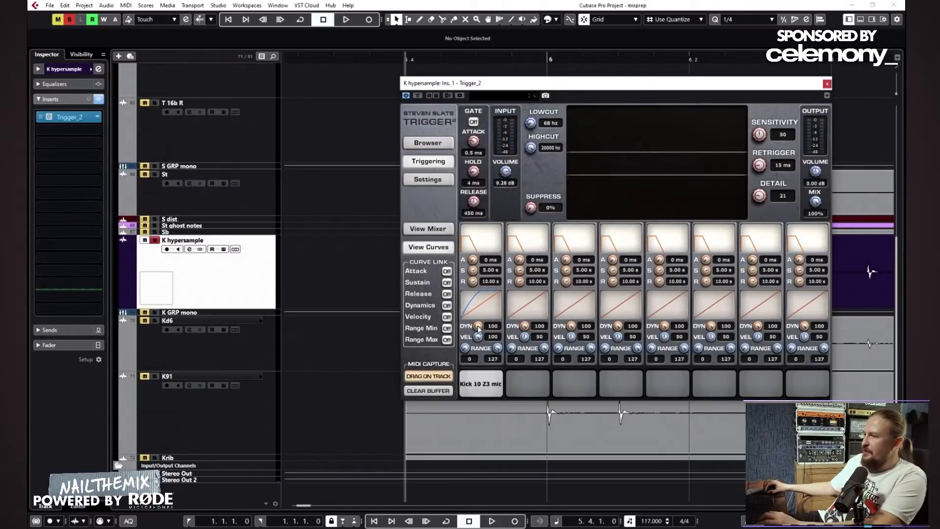
{"action": "key", "text": "space"}
{"action": "left_click_drag", "start_coordinate": [466, 347], "coordinate": [483, 279]}
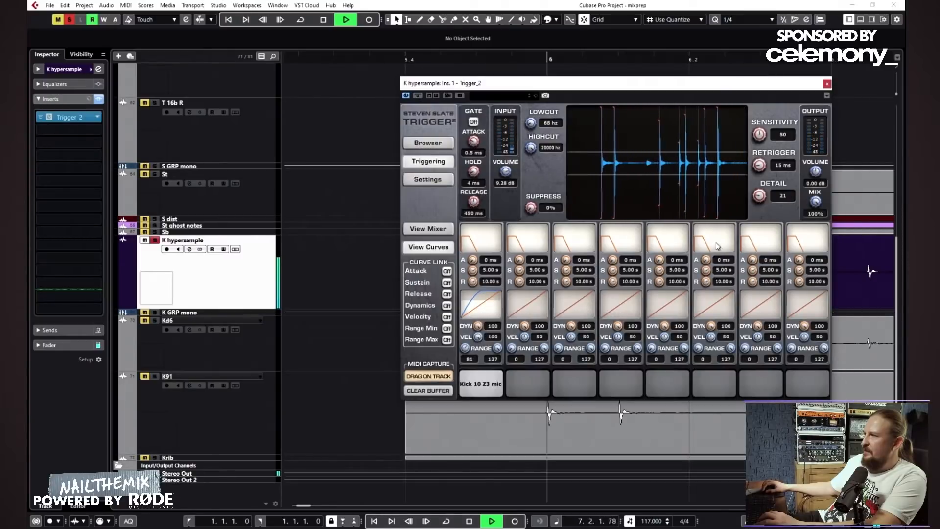
Step: Set Trigger's retrigger time to 38 ms during playback and close the plug-in
{"action": "left_click_drag", "start_coordinate": [759, 199], "coordinate": [759, 198]}
{"action": "mouse_move", "coordinate": [760, 166]}
{"action": "left_mouse_down"}
{"action": "mouse_move", "coordinate": [763, 156]}
{"action": "mouse_move", "coordinate": [761, 171]}
{"action": "left_mouse_up"}
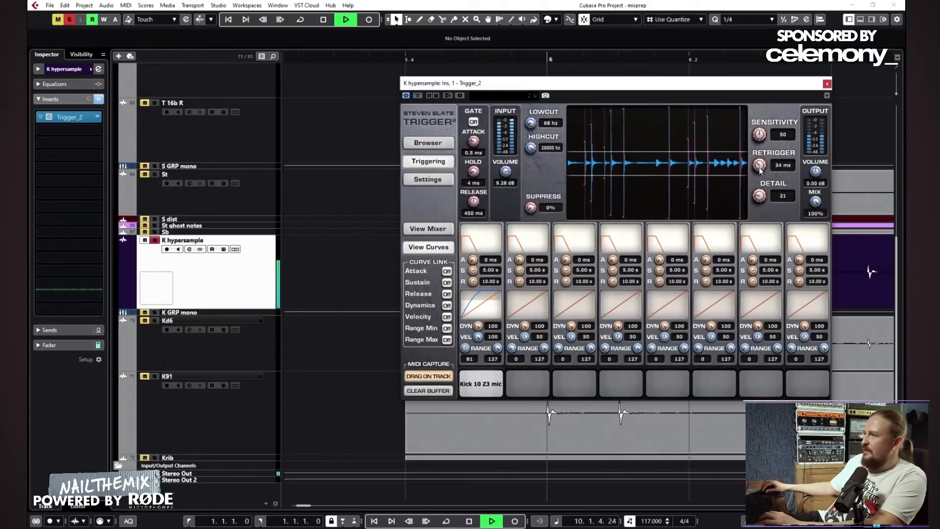
{"action": "left_click", "coordinate": [827, 84]}
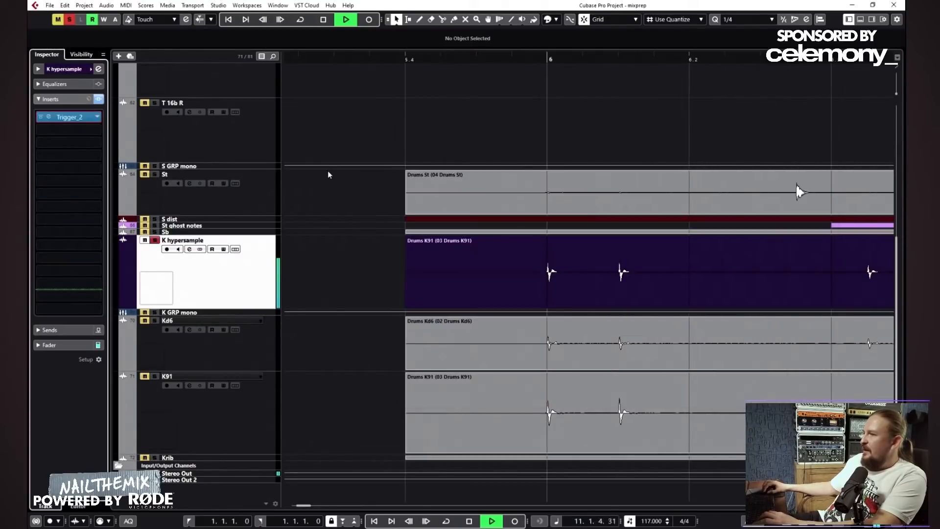
{"action": "key", "text": "space"}
Step: Lower the Kick 10 Z3 sample's volume in Trigger's mixer to -9.25 dB and audition it
{"action": "left_click", "coordinate": [74, 117]}
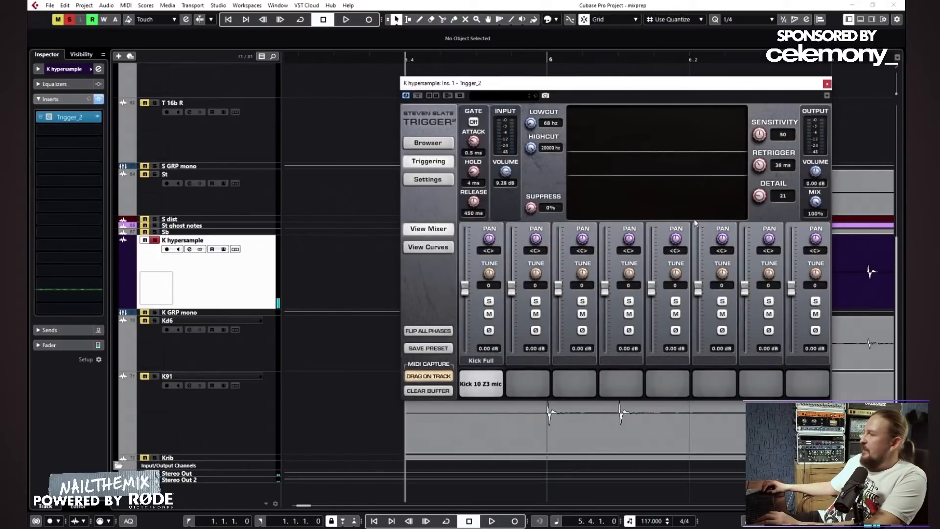
{"action": "left_click_drag", "start_coordinate": [468, 300], "coordinate": [472, 311]}
{"action": "key", "text": "space"}
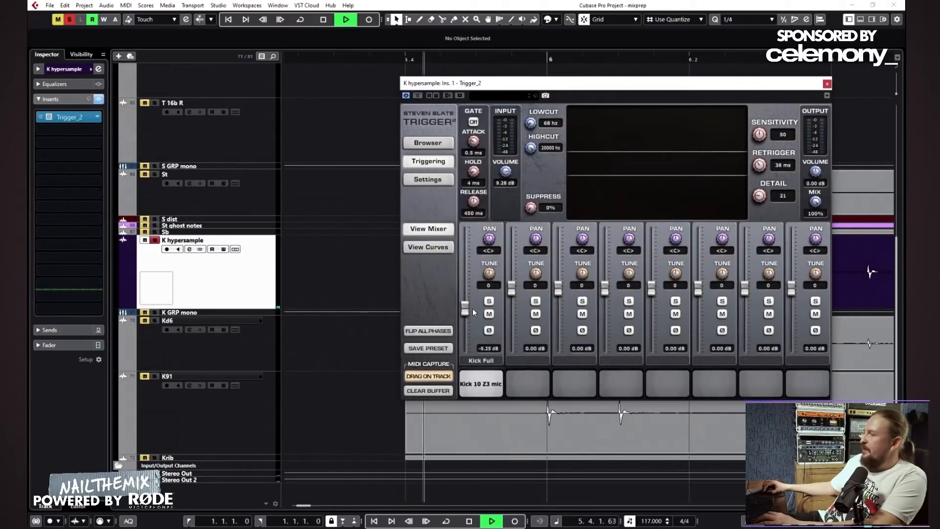
{"action": "left_click", "coordinate": [826, 84]}
{"action": "key", "text": "space"}
Step: Load FabFilter Pro-Q 3 into the second insert slot of the K hypersample track
{"action": "left_click", "coordinate": [286, 268]}
{"action": "left_click", "coordinate": [78, 132]}
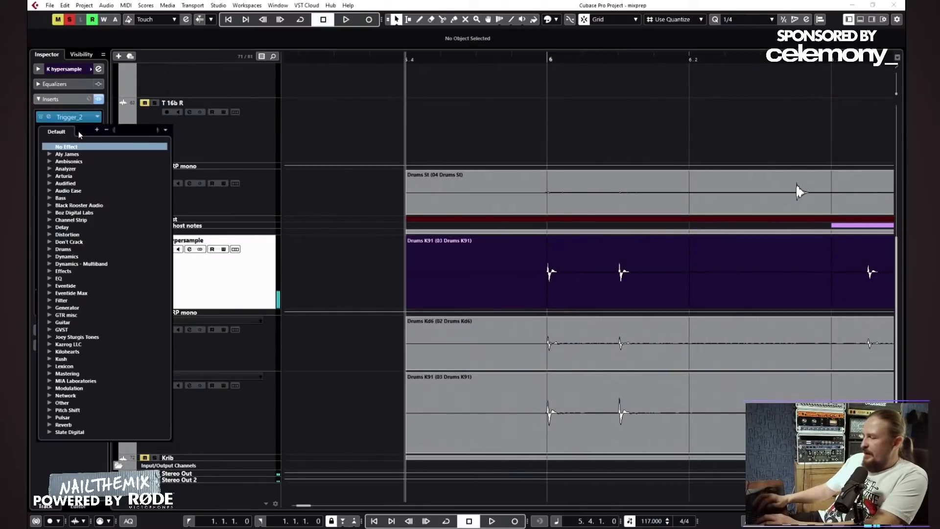
{"action": "type", "text": "pro"}
{"action": "left_click", "coordinate": [96, 205]}
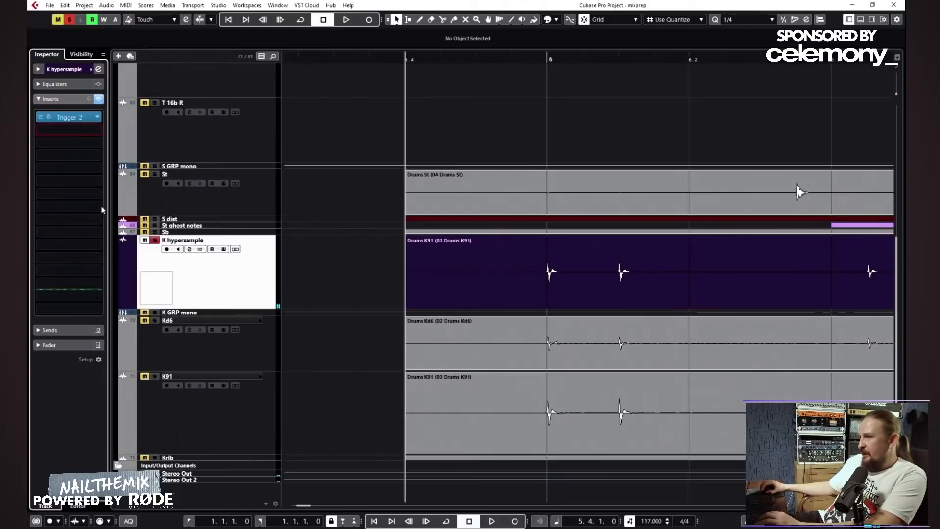
Step: Play from bar 6 and add a Pro-Q 3 bell band at about 398 Hz boosted by about 14.6 dB
{"action": "key", "text": "g"}
{"action": "key", "text": "g"}
{"action": "key", "text": "g"}
{"action": "key", "text": "g"}
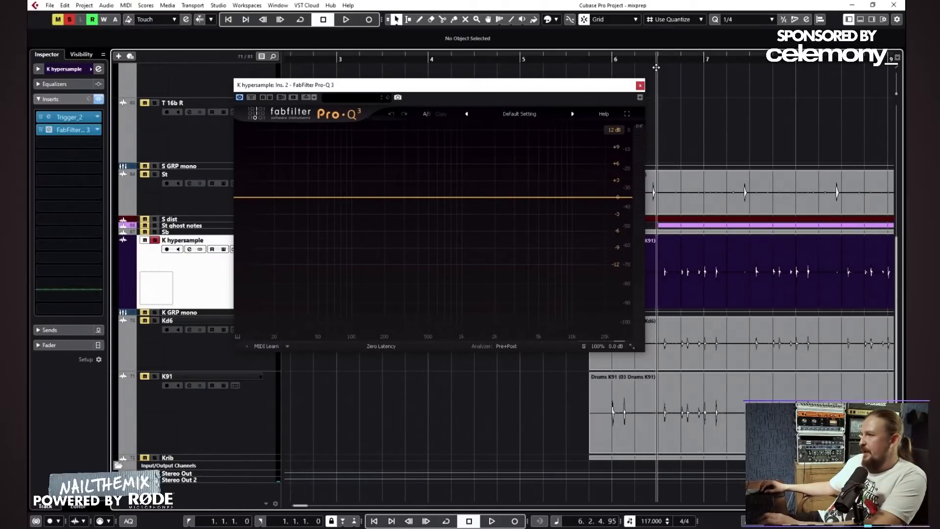
{"action": "key", "text": "space"}
{"action": "left_click_drag", "start_coordinate": [404, 198], "coordinate": [416, 127]}
{"action": "scroll", "coordinate": [418, 126], "scroll_direction": "down", "scroll_amount": 3}
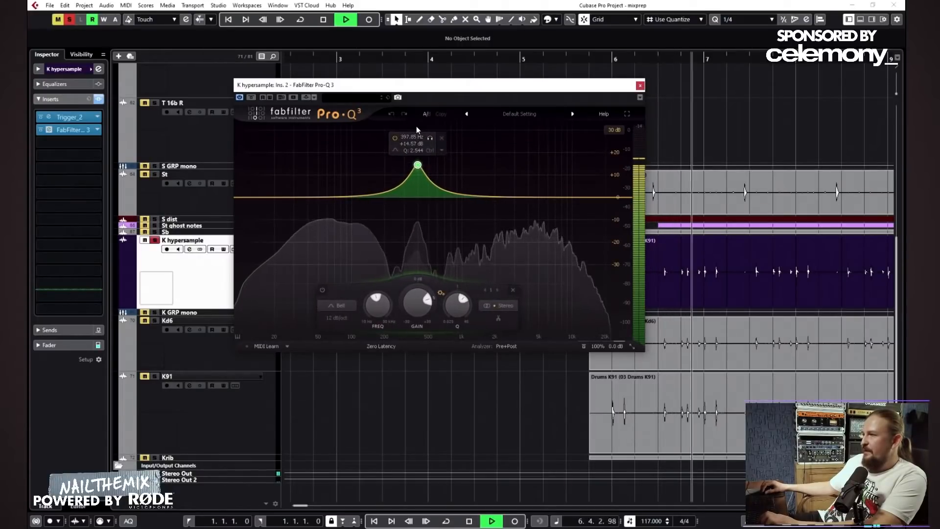
Step: Turn the bell band into a cut of about 27 dB near 387 Hz, adjust its Q and resume playback
{"action": "key", "text": "space"}
{"action": "left_click_drag", "start_coordinate": [417, 307], "coordinate": [409, 389]}
{"action": "left_click_drag", "start_coordinate": [453, 305], "coordinate": [452, 318]}
{"action": "key", "text": "space"}
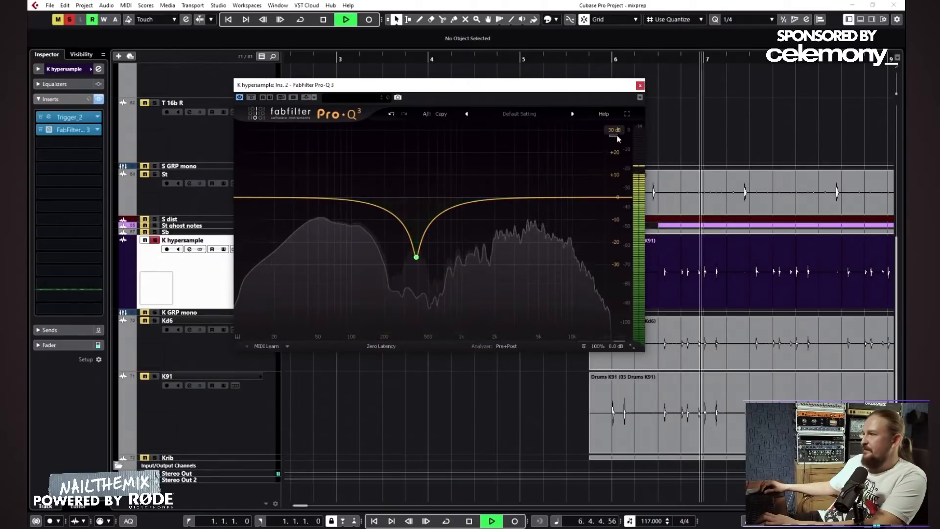
Step: Try another display range in the equalizer and return it to 30 dB while auditioning the kick
{"action": "left_click", "coordinate": [615, 130]}
{"action": "left_click", "coordinate": [614, 150]}
{"action": "left_click", "coordinate": [614, 130]}
{"action": "left_click", "coordinate": [625, 171]}
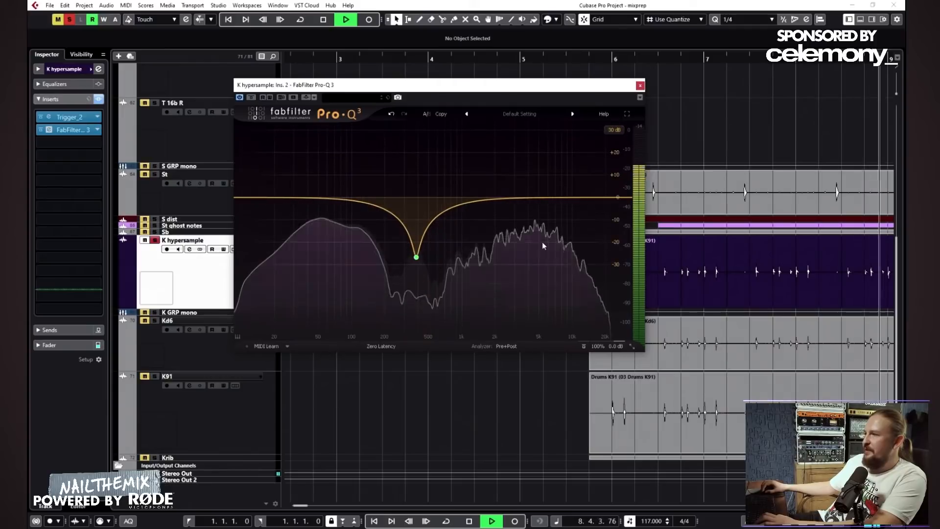
{"action": "key", "text": "space"}
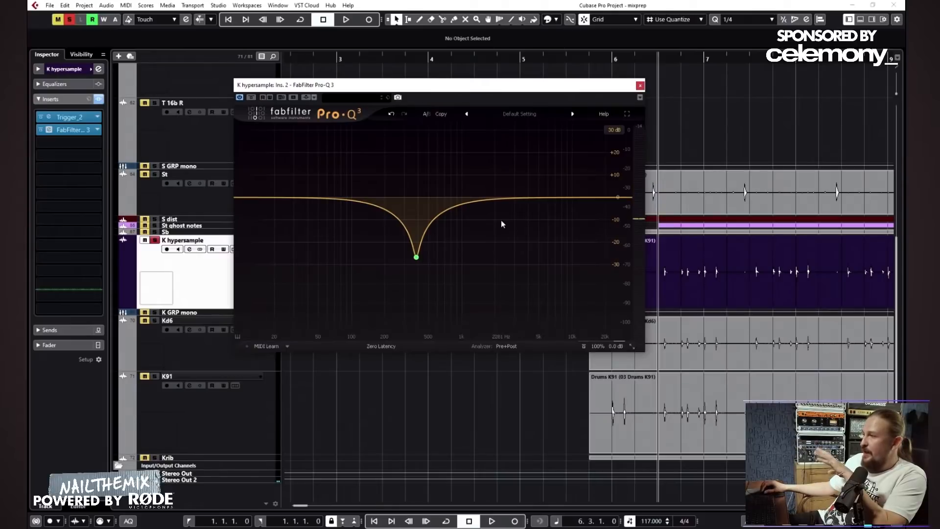
Step: Place the playback cursor at the third beat of bar 7 and audition the equalized kick sample
{"action": "mouse_move", "coordinate": [426, 243]}
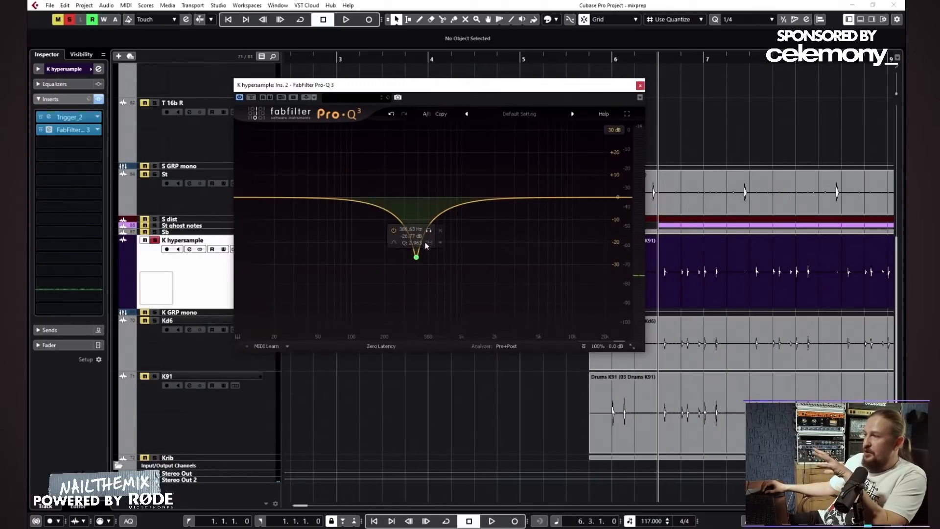
{"action": "mouse_move", "coordinate": [759, 57]}
{"action": "left_mouse_down"}
{"action": "mouse_move", "coordinate": [747, 65]}
{"action": "mouse_move", "coordinate": [757, 73]}
{"action": "left_mouse_up"}
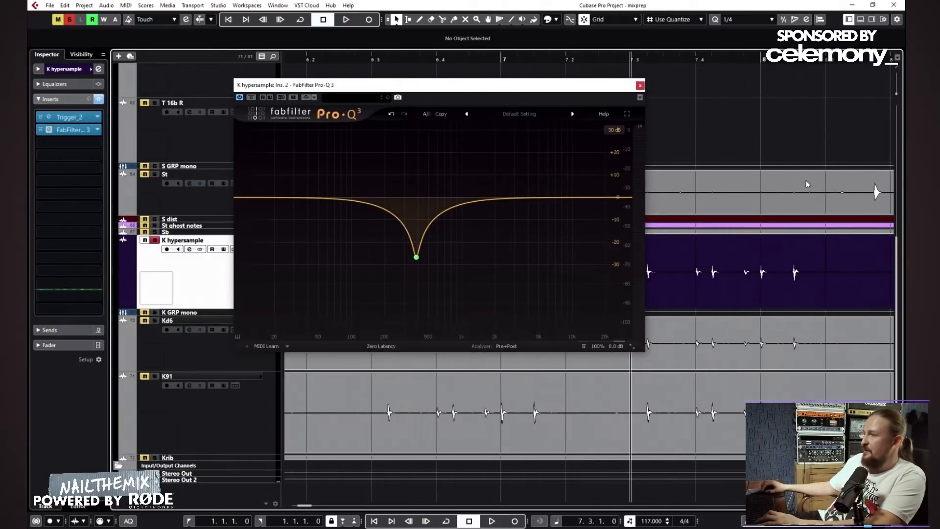
{"action": "key", "text": "space"}
{"action": "key", "text": "space"}
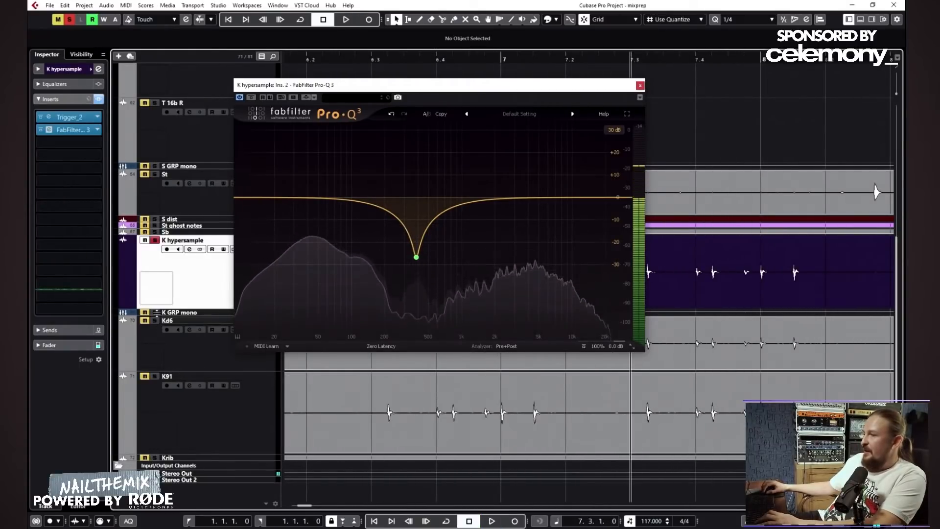
Step: Solo the K GRP mono group and reopen the Trigger_2 plug-in of the K hypersample track
{"action": "left_click", "coordinate": [155, 312]}
{"action": "left_click", "coordinate": [135, 241]}
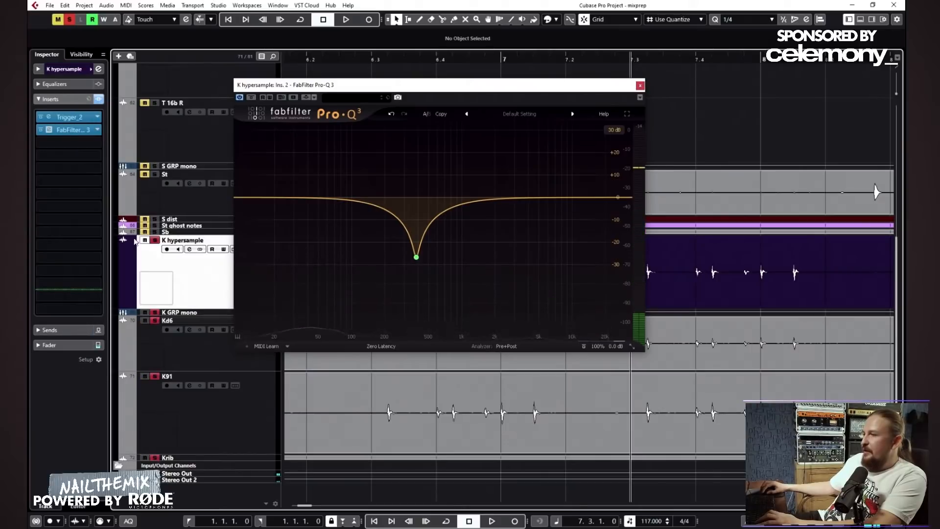
{"action": "left_click", "coordinate": [69, 117]}
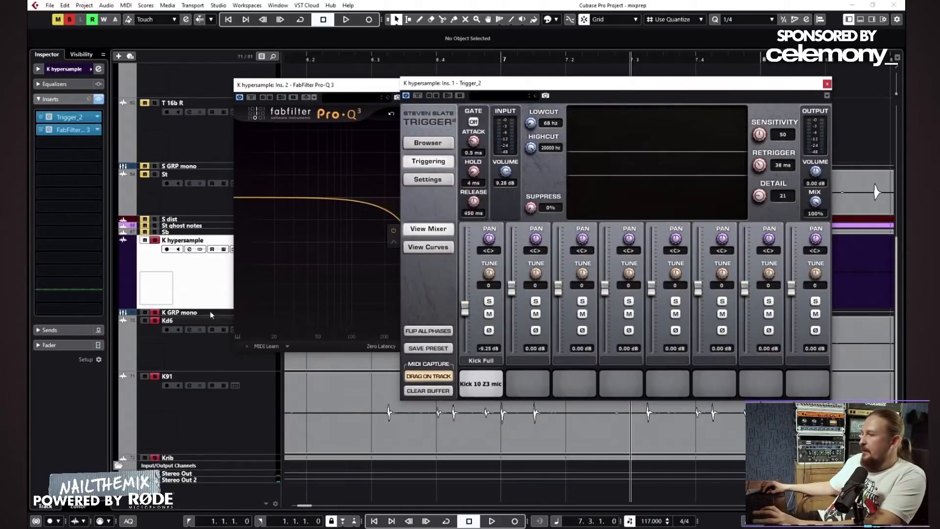
Step: Set the volume of the K GRP mono group channel to -6 dB
{"action": "left_click", "coordinate": [198, 313]}
{"action": "left_click", "coordinate": [38, 68]}
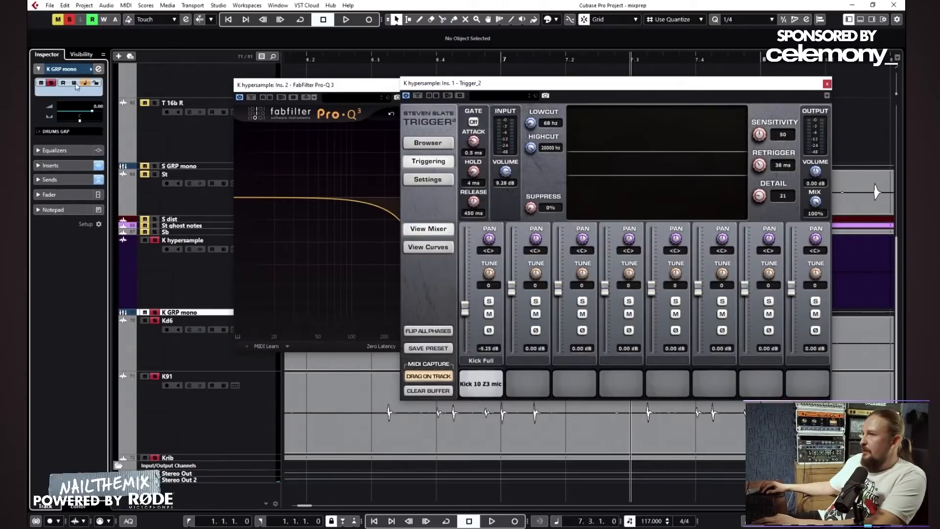
{"action": "double_click", "coordinate": [95, 107]}
{"action": "type", "text": "-6"}
{"action": "key", "text": "Return"}
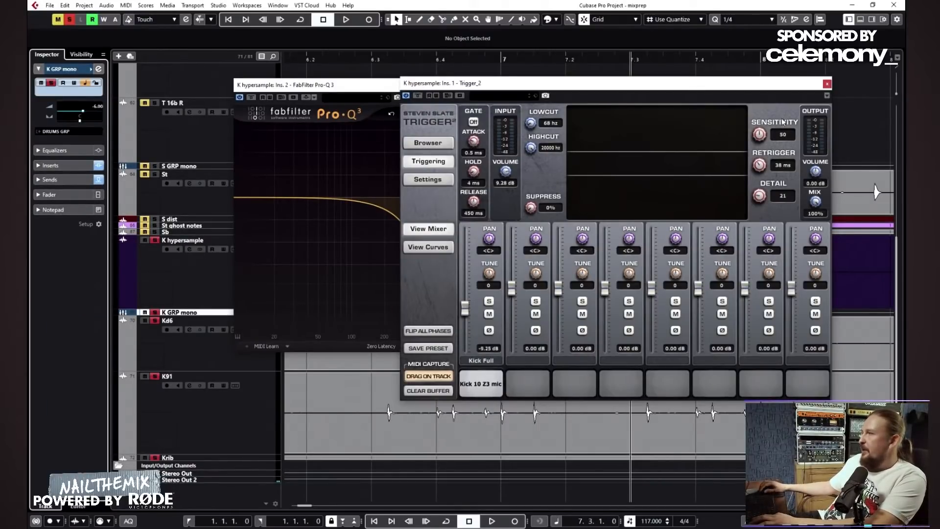
Step: Set the volume of the Kick 10 Z3 mic sample in Trigger_2 to -5.11 dB and close the plug-in
{"action": "left_click_drag", "start_coordinate": [465, 308], "coordinate": [466, 305]}
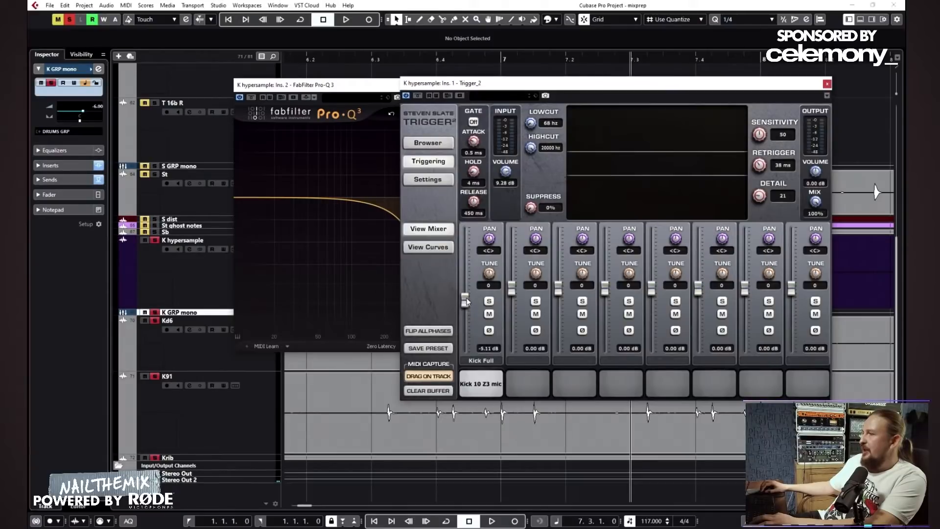
{"action": "left_click", "coordinate": [826, 83]}
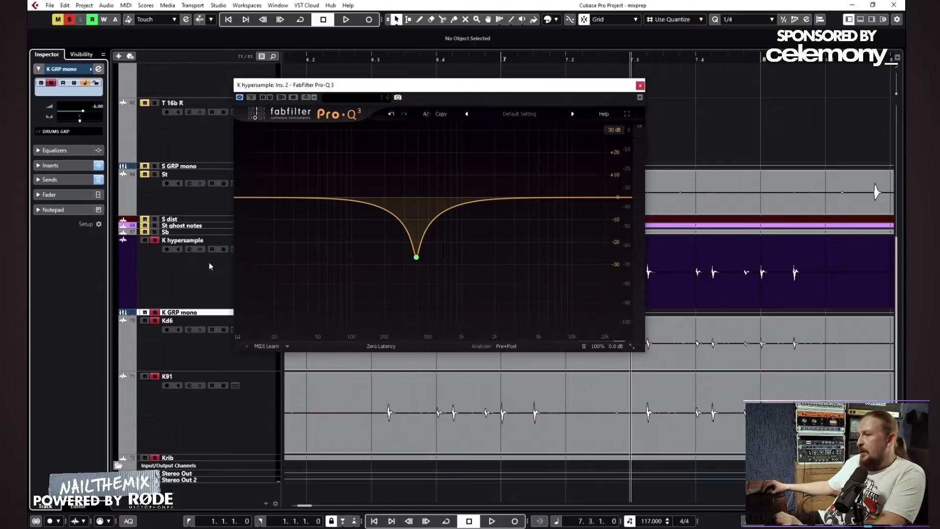
Step: Audition the soloed K GRP mono group with and without the K hypersample track, and close that track's equalizer
{"action": "key", "text": "space"}
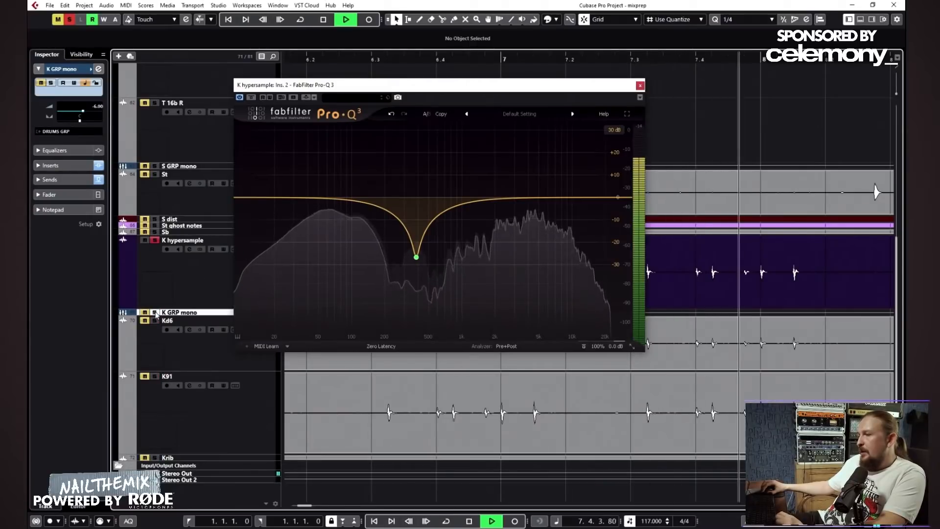
{"action": "key", "text": "space"}
{"action": "left_click", "coordinate": [154, 240]}
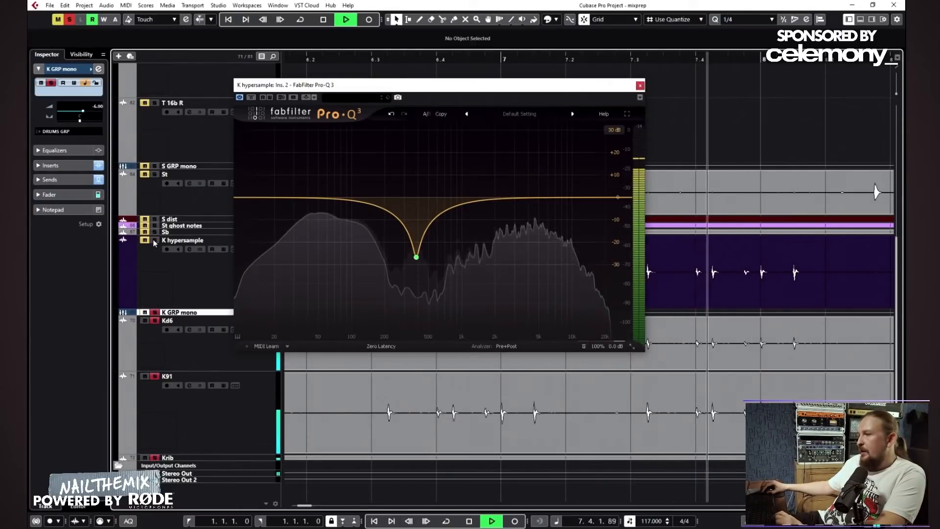
{"action": "key", "text": "space"}
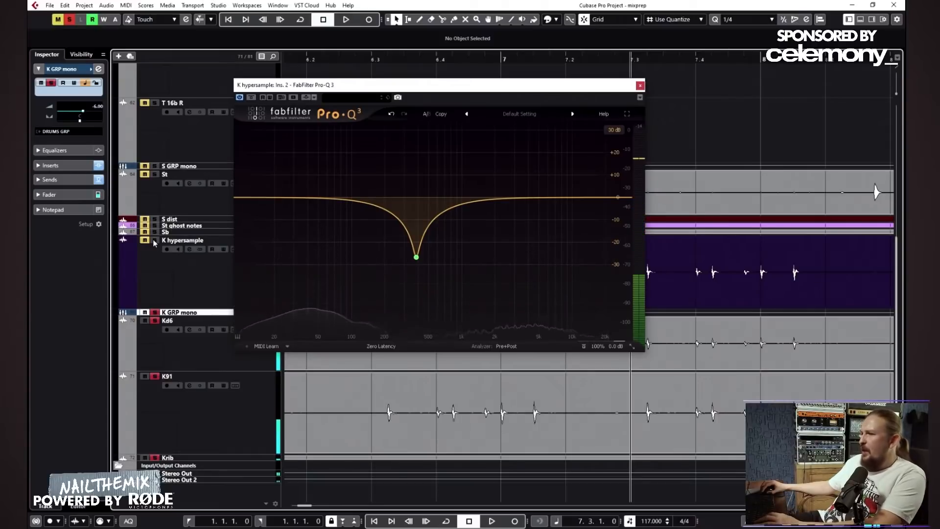
{"action": "left_click", "coordinate": [154, 240]}
{"action": "left_click", "coordinate": [640, 85]}
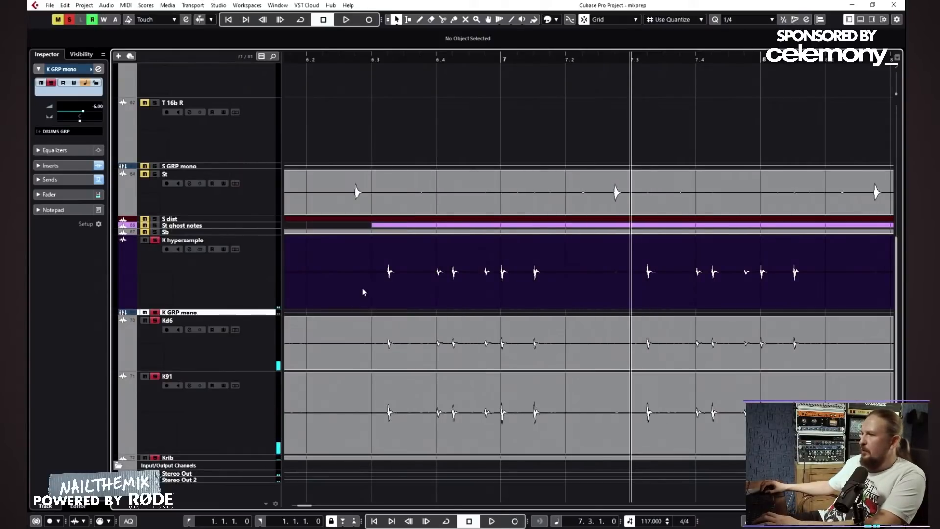
Step: Audition the kick with the Kick 10 Z3 mic sample's phase inverted in Trigger_2, and restore the original phase
{"action": "key", "text": "space"}
{"action": "left_click", "coordinate": [259, 295]}
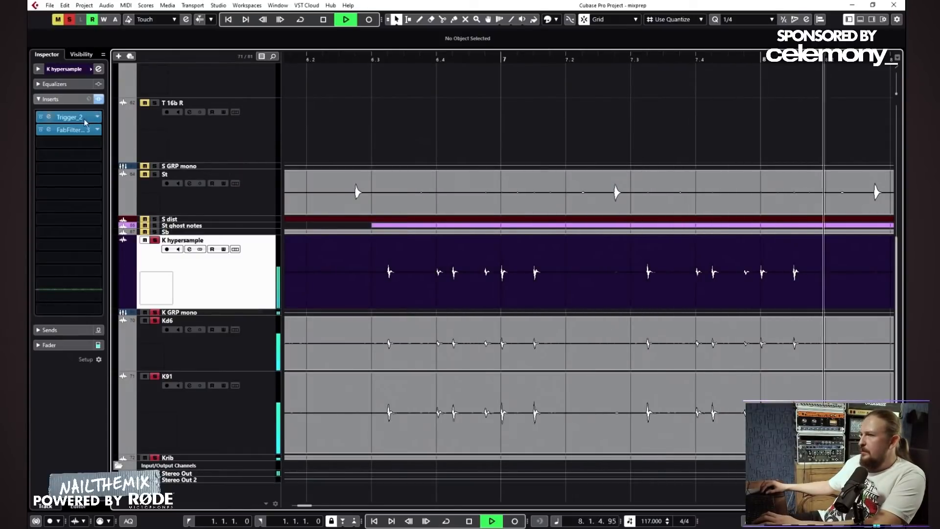
{"action": "key", "text": "space"}
{"action": "left_click", "coordinate": [63, 117]}
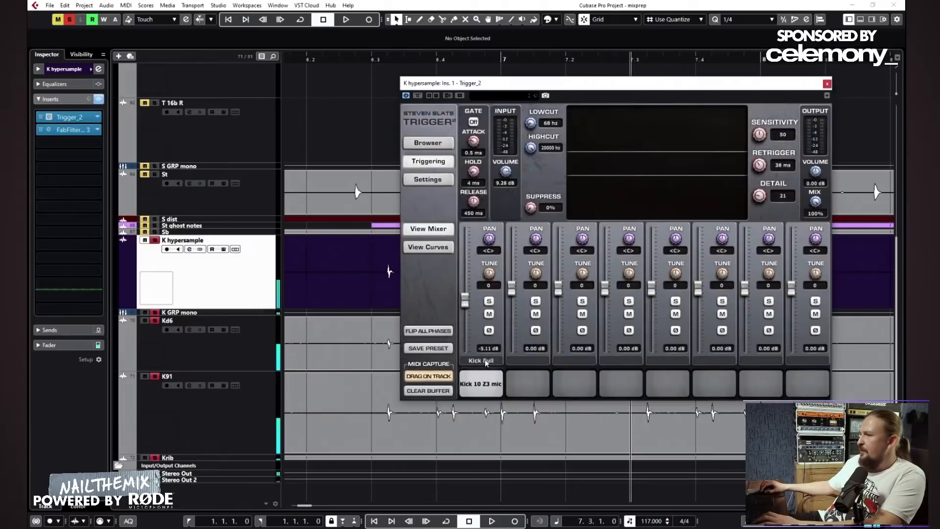
{"action": "left_click", "coordinate": [488, 330]}
{"action": "key", "text": "space"}
{"action": "key", "text": "space"}
{"action": "left_click", "coordinate": [490, 331]}
Step: Audition the kick and set the volume of the Kick 10 Z3 mic sample in Trigger_2 to 0 dB
{"action": "key", "text": "space"}
{"action": "key", "text": "space"}
{"action": "left_click_drag", "start_coordinate": [465, 302], "coordinate": [464, 295]}
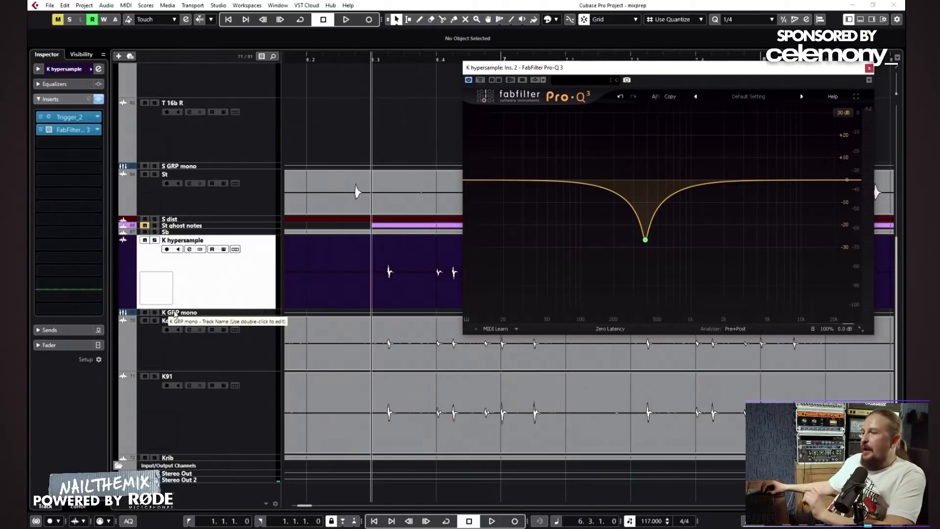
Step: Solo the K GRP mono group together with K hypersample and check the Trigger_2 settings of that track
{"action": "left_click", "coordinate": [175, 313]}
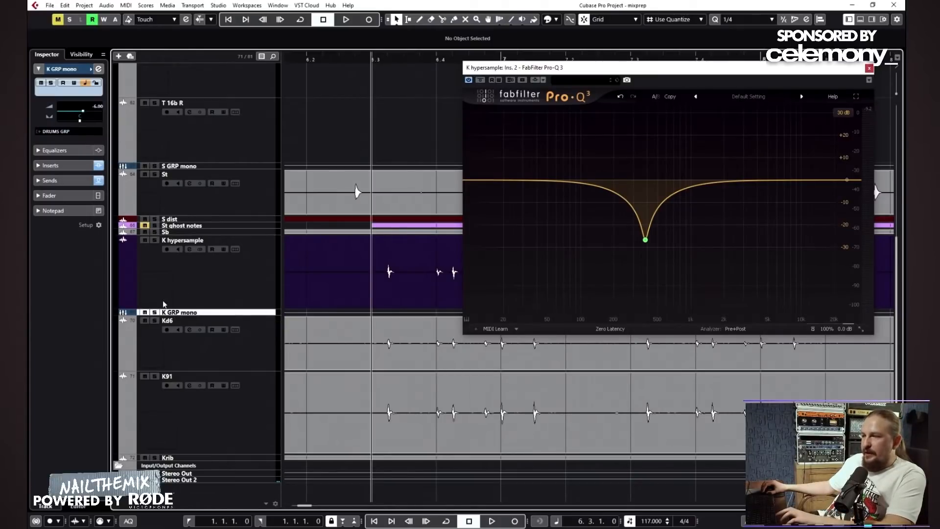
{"action": "left_click", "coordinate": [155, 312]}
{"action": "left_click", "coordinate": [155, 240]}
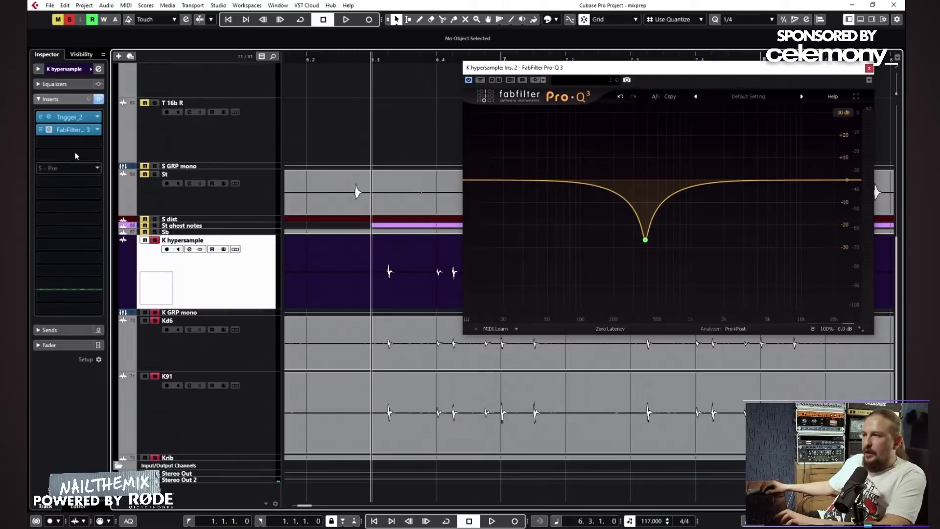
{"action": "left_click", "coordinate": [69, 117]}
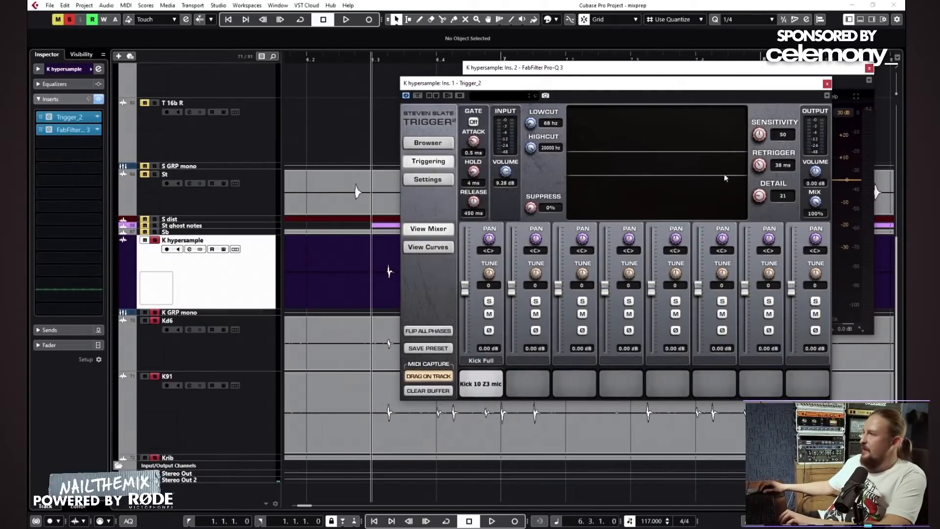
{"action": "left_click", "coordinate": [826, 84]}
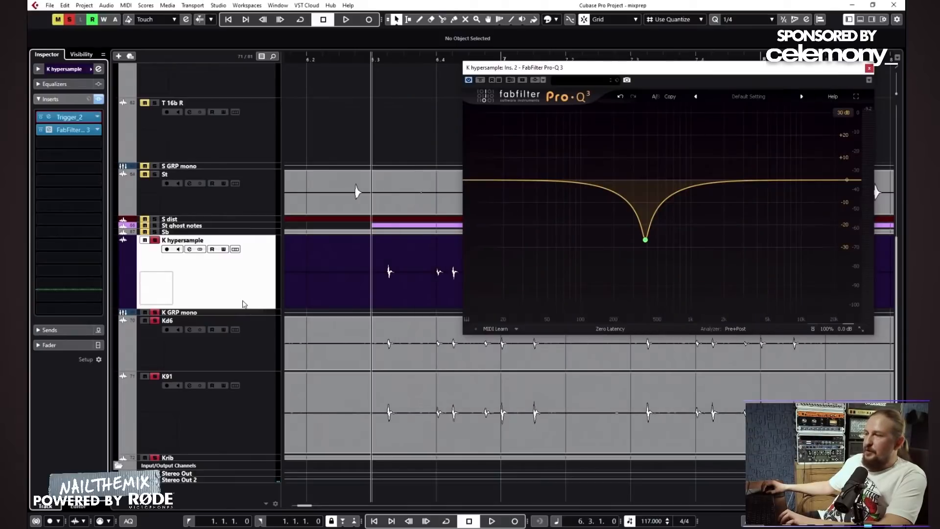
Step: Compare the sound of the kick group by playing the same passage with K hypersample soloed and unsoloed
{"action": "key", "text": "space"}
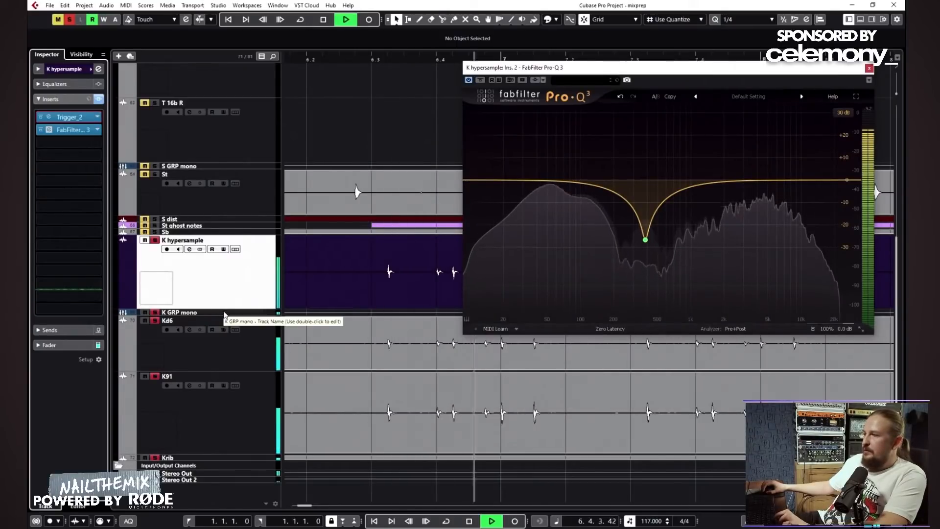
{"action": "key", "text": "space"}
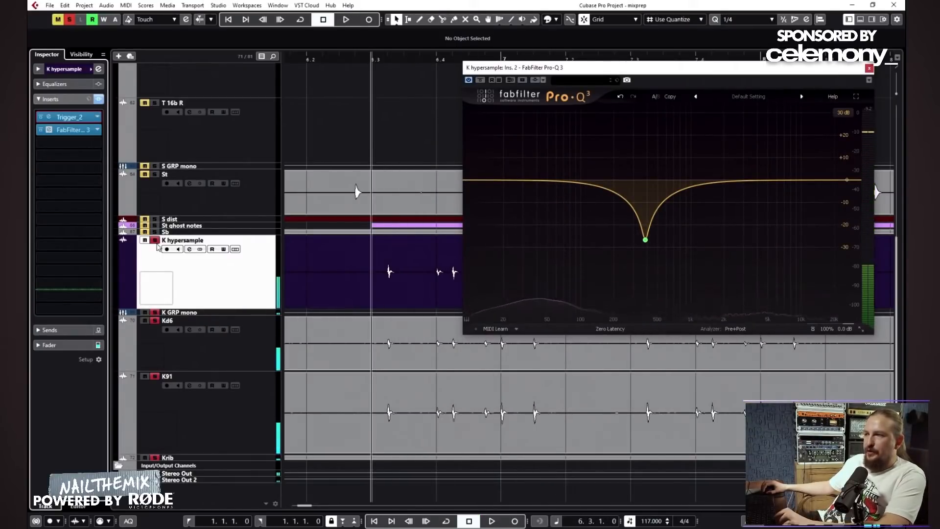
{"action": "left_click", "coordinate": [155, 239]}
{"action": "key", "text": "space"}
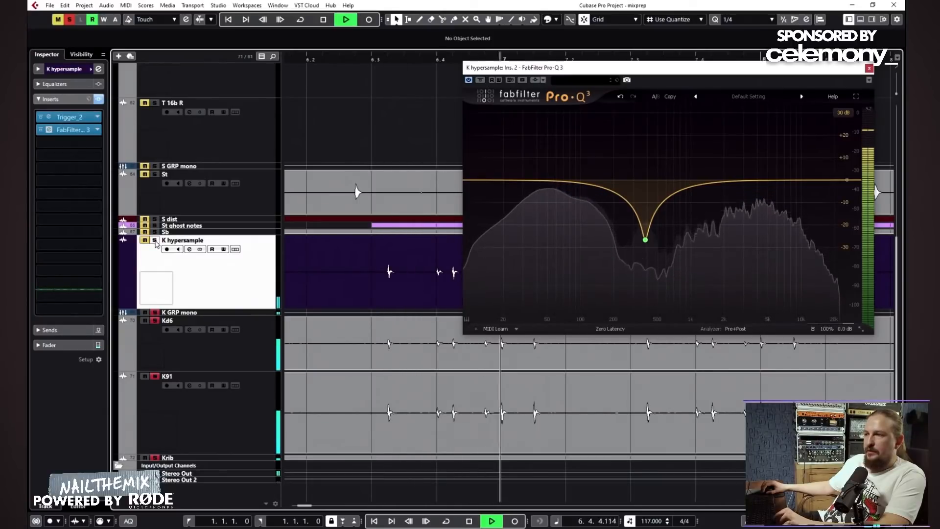
{"action": "key", "text": "space"}
{"action": "left_click", "coordinate": [155, 239]}
{"action": "key", "text": "space"}
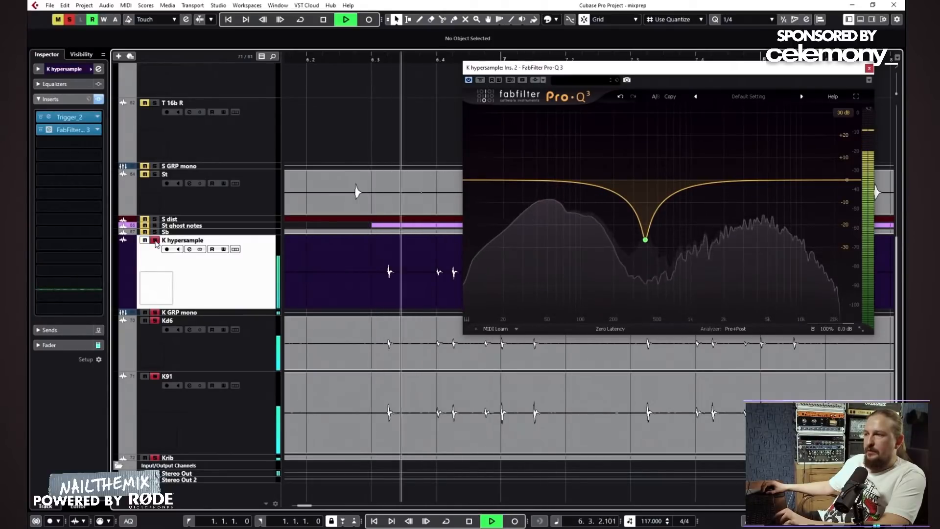
{"action": "key", "text": "space"}
{"action": "left_click", "coordinate": [154, 239]}
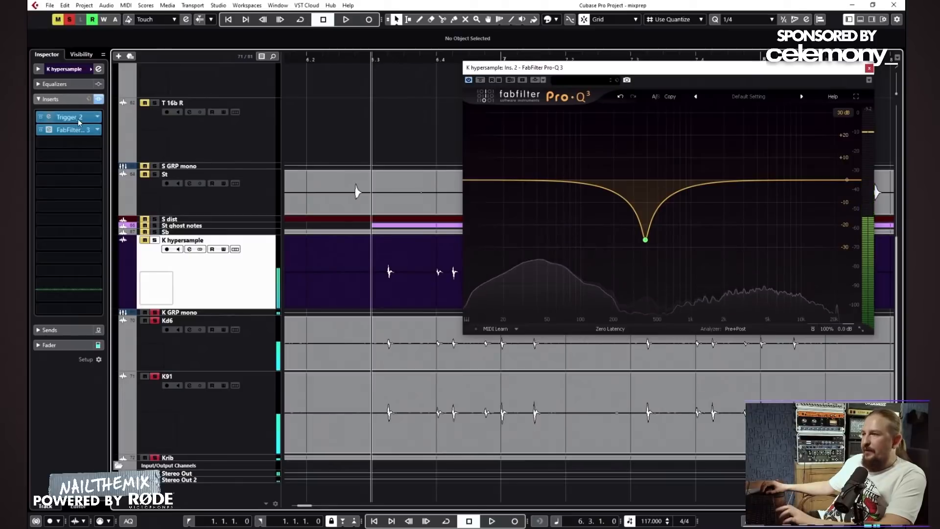
Step: Invert the phase of the Kick 10 Z3 mic sample in Trigger_2 of the K hypersample track
{"action": "left_click", "coordinate": [48, 117]}
{"action": "left_click", "coordinate": [488, 330]}
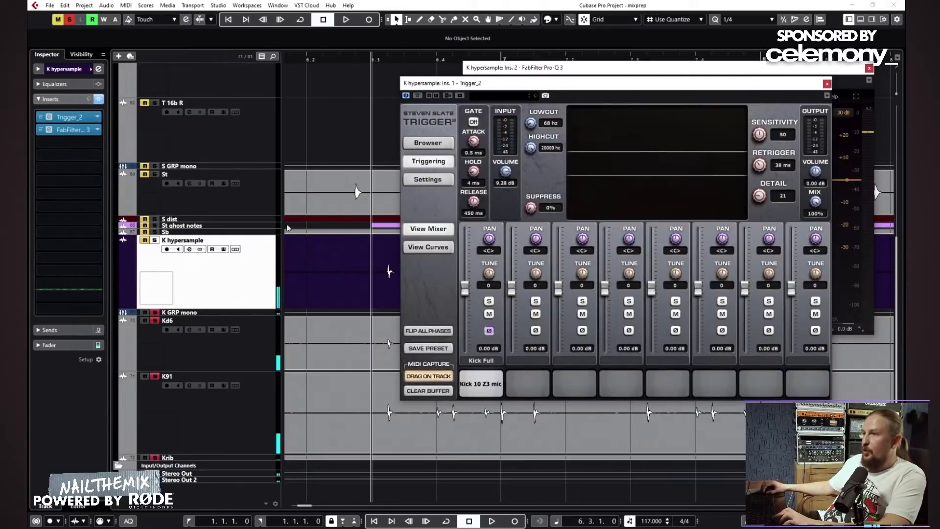
{"action": "left_click", "coordinate": [73, 118]}
Step: Audition the kick group with and without the phase-inverted K hypersample track
{"action": "key", "text": "space"}
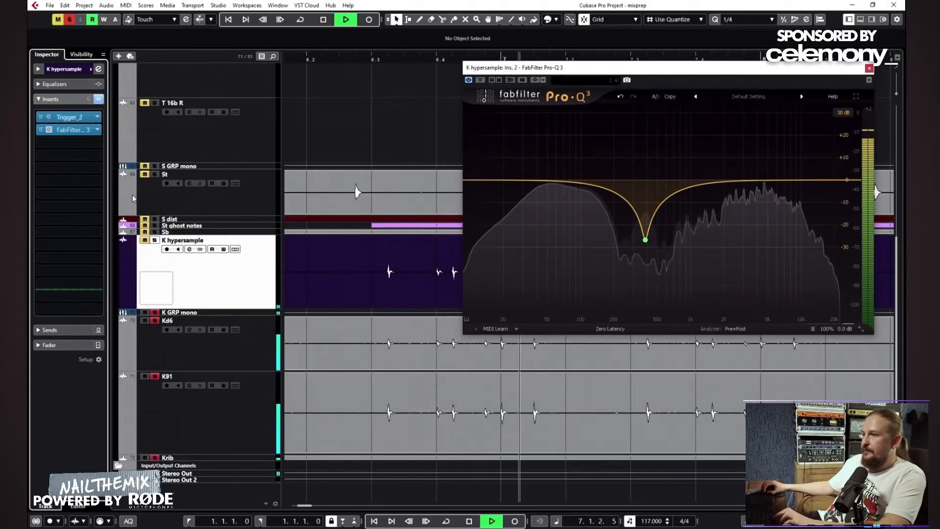
{"action": "left_click", "coordinate": [154, 241]}
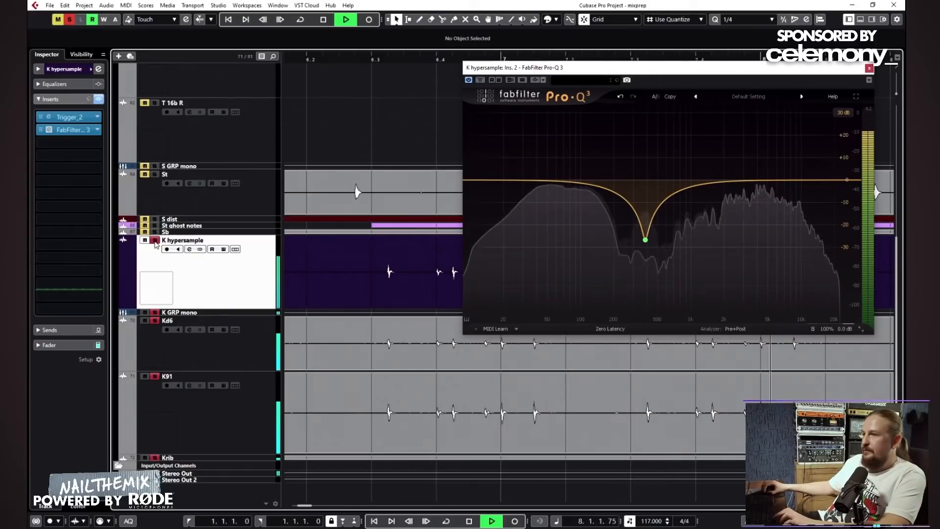
{"action": "key", "text": "space"}
{"action": "left_click", "coordinate": [155, 241]}
Step: Check the phase setting in Trigger_2, deactivate all solos in the project and close the plug-in
{"action": "left_click", "coordinate": [77, 118]}
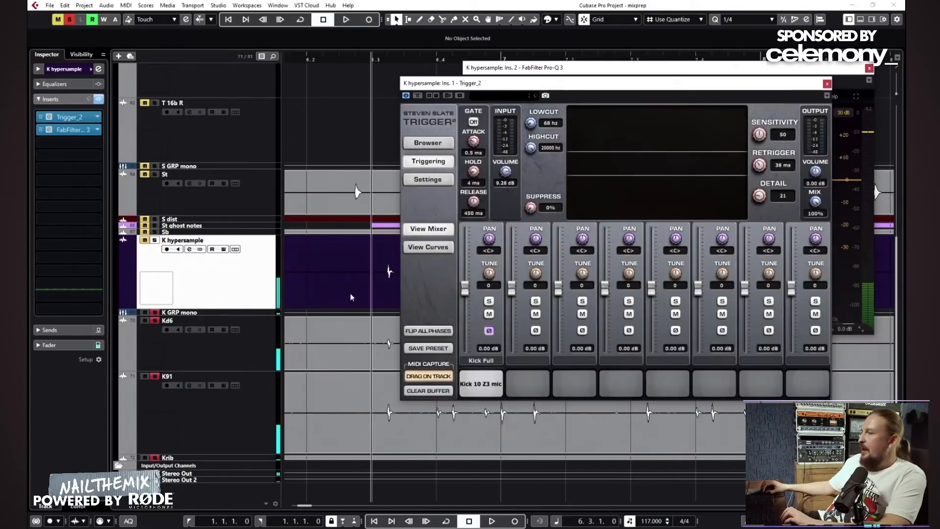
{"action": "left_click", "coordinate": [69, 19]}
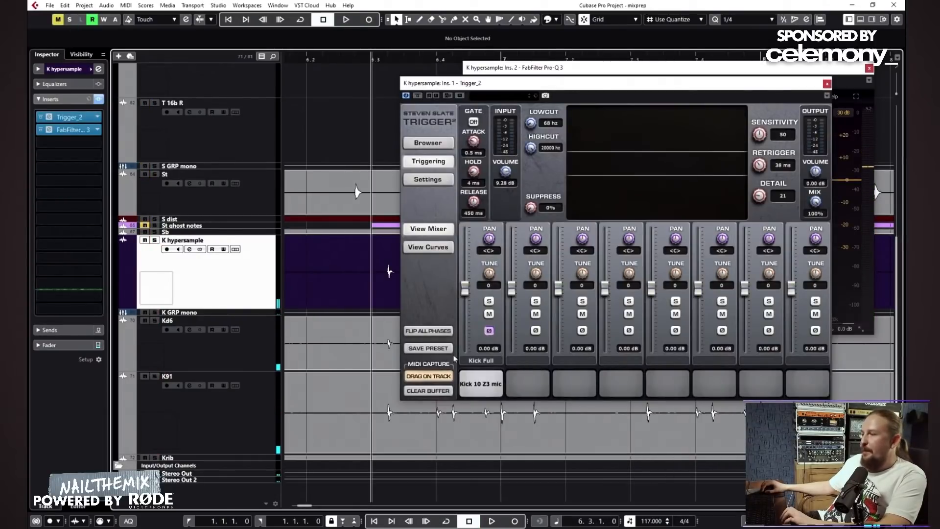
{"action": "left_click", "coordinate": [826, 83]}
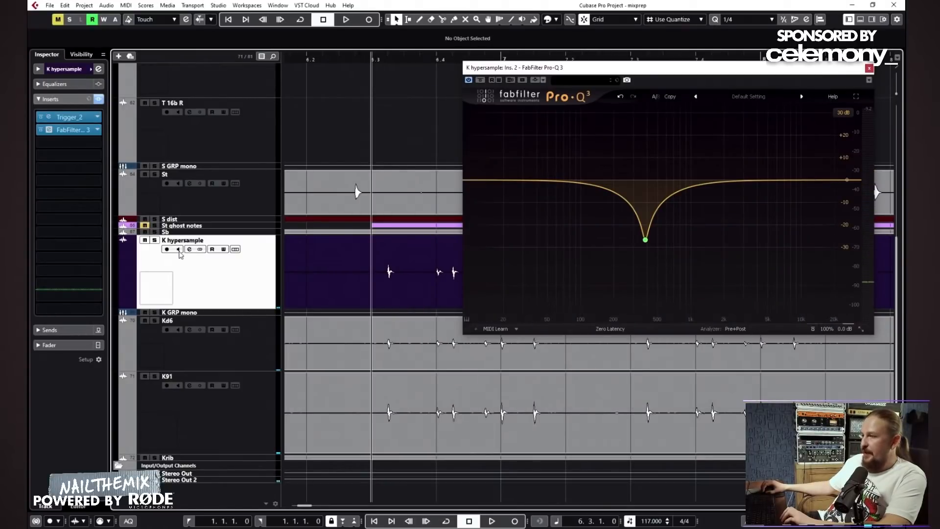
Step: Examine the K hypersample track's routing and level and the equalizer inserted on the K GRP mono group
{"action": "left_click", "coordinate": [64, 74]}
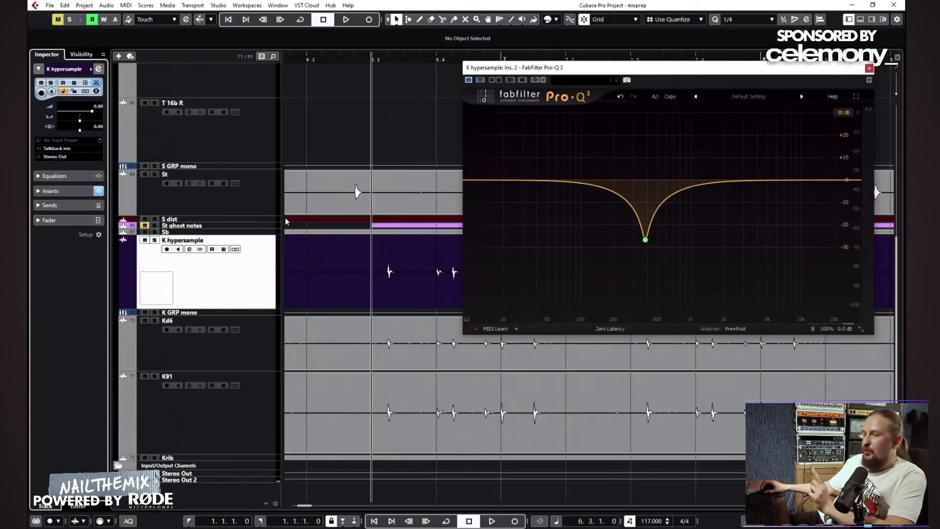
{"action": "left_click", "coordinate": [213, 311]}
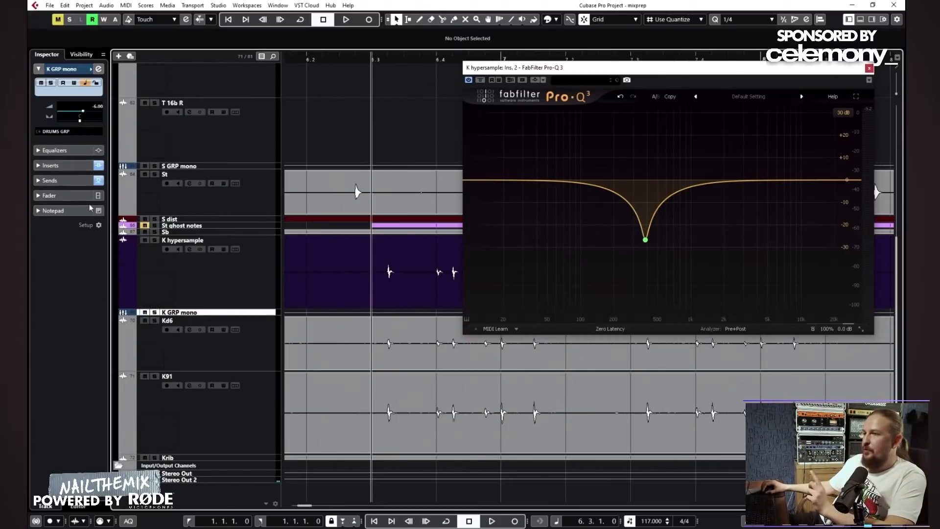
{"action": "left_click", "coordinate": [67, 165]}
{"action": "left_click", "coordinate": [76, 116]}
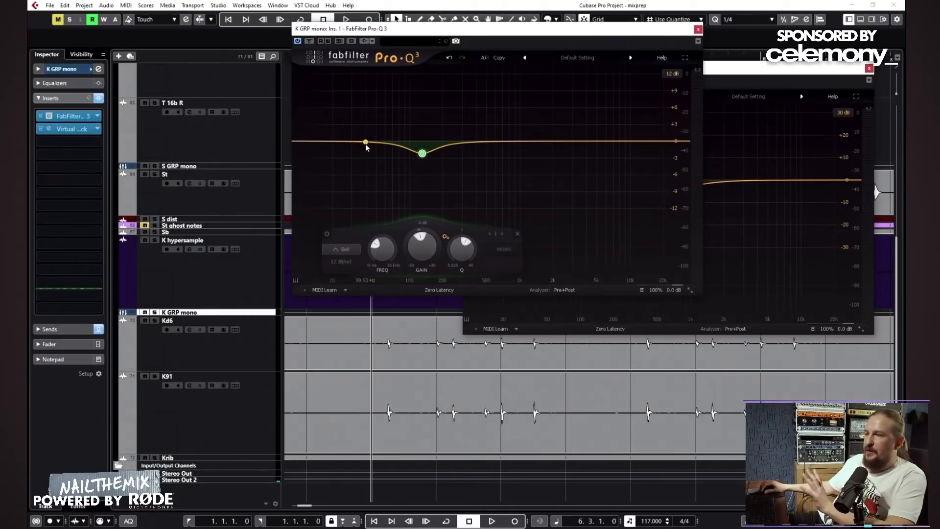
{"action": "left_click", "coordinate": [77, 117]}
Step: Examine the low-cut band in the equalizer of the DRUMS GRP group
{"action": "scroll", "coordinate": [218, 238], "scroll_direction": "up", "scroll_amount": 6}
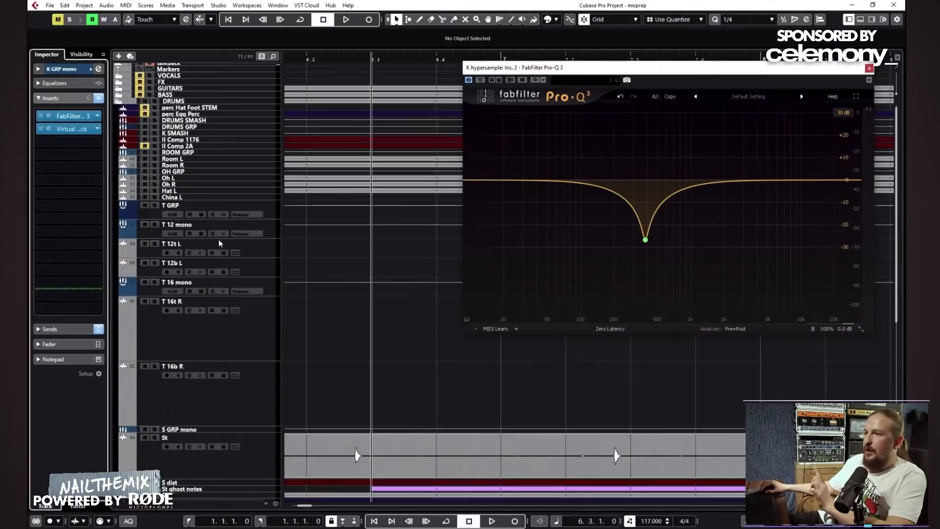
{"action": "left_click", "coordinate": [177, 124]}
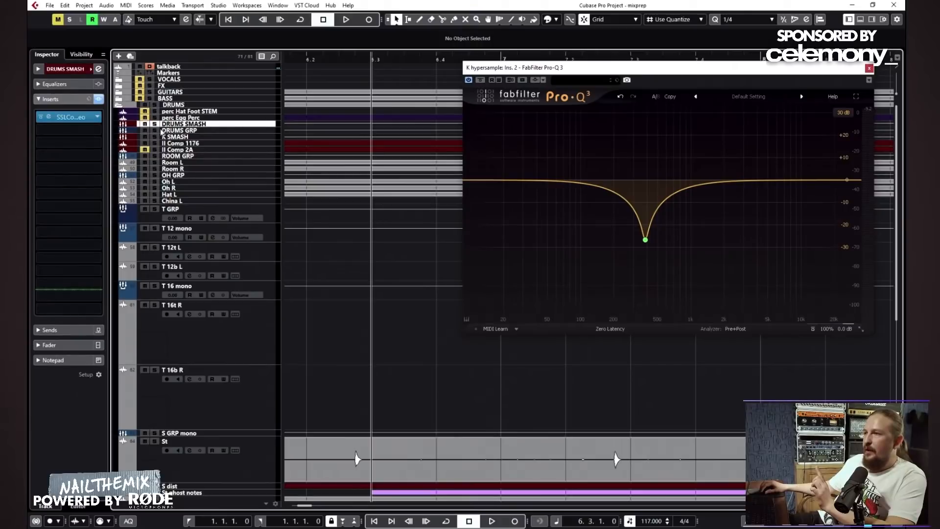
{"action": "left_click", "coordinate": [175, 130]}
{"action": "left_click", "coordinate": [78, 116]}
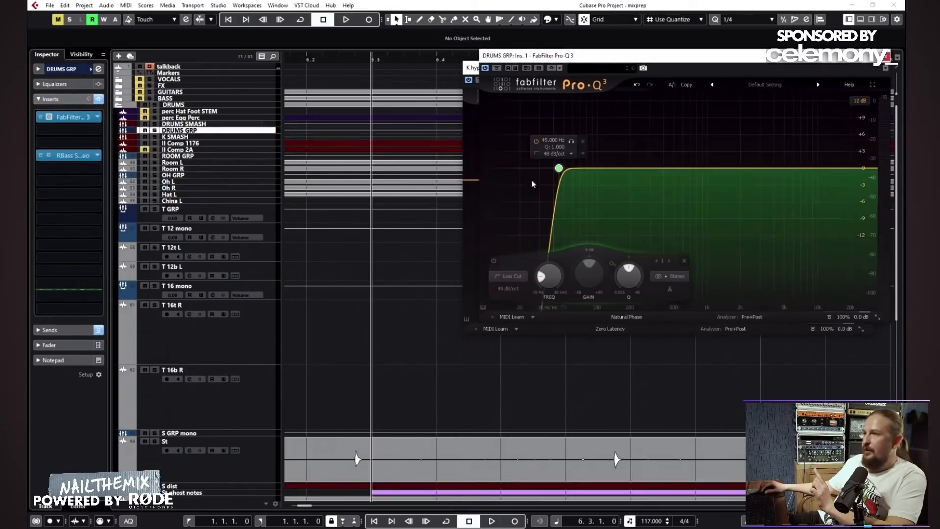
{"action": "left_click", "coordinate": [66, 118]}
Step: Add a low-cut band at about 33 Hz with a 48 dB/oct slope to the K hypersample track's equalizer
{"action": "scroll", "coordinate": [250, 319], "scroll_direction": "down", "scroll_amount": 6}
{"action": "left_click", "coordinate": [203, 280]}
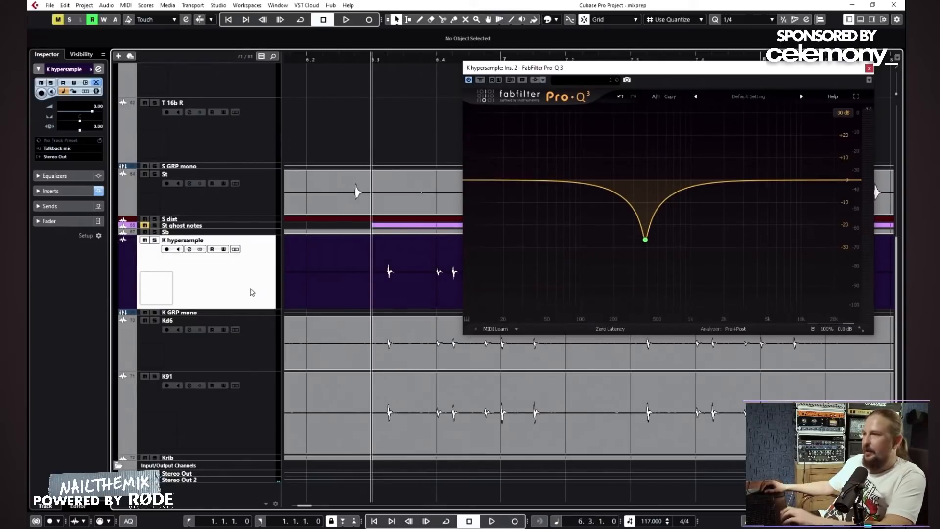
{"action": "left_click_drag", "start_coordinate": [524, 181], "coordinate": [525, 209]}
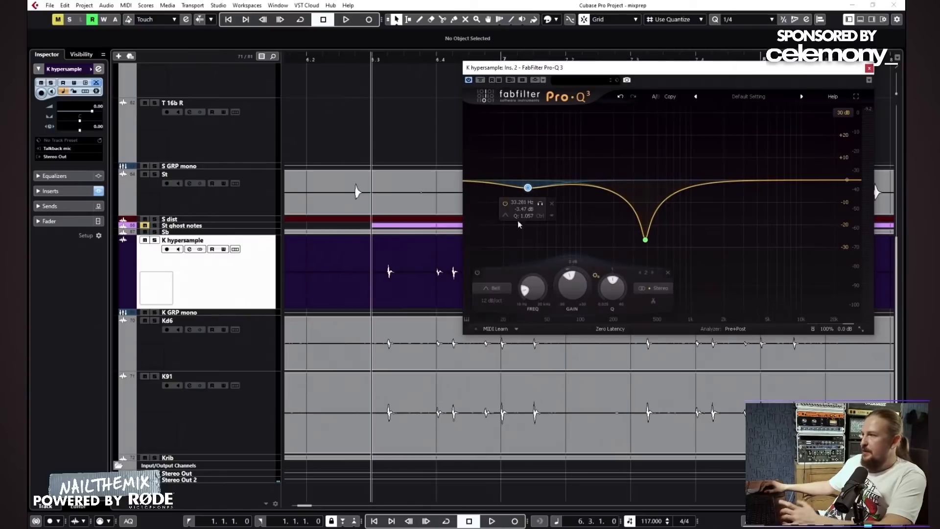
{"action": "left_click", "coordinate": [497, 288]}
{"action": "left_click", "coordinate": [503, 219]}
{"action": "left_click", "coordinate": [491, 301]}
{"action": "left_click", "coordinate": [503, 372]}
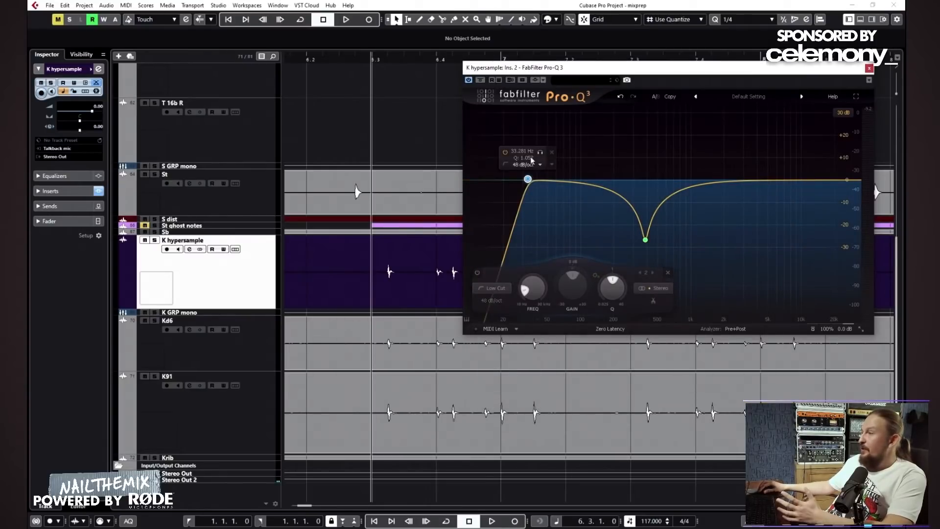
Step: Set the low-cut band's frequency to 45 Hz and its Q to 1
{"action": "double_click", "coordinate": [525, 152]}
{"action": "type", "text": "45"}
{"action": "key", "text": "Return"}
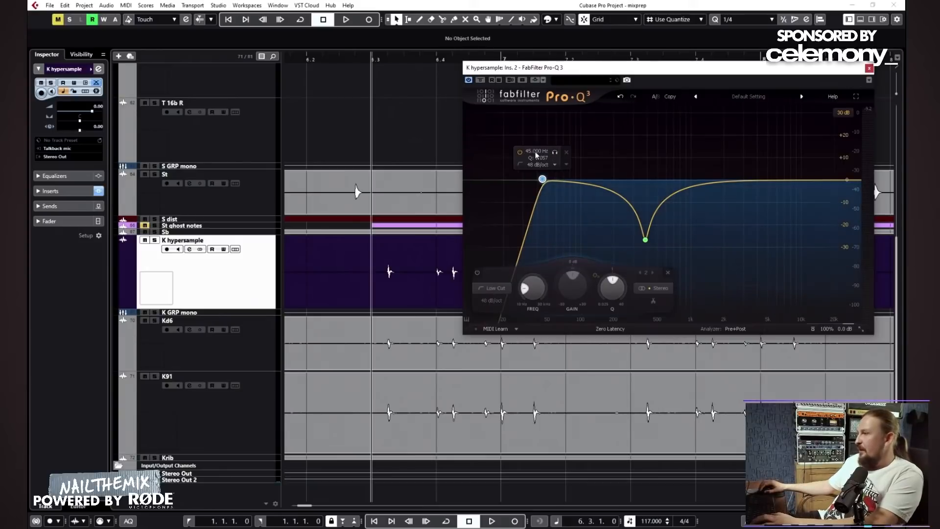
{"action": "type", "text": "1"}
{"action": "key", "text": "Return"}
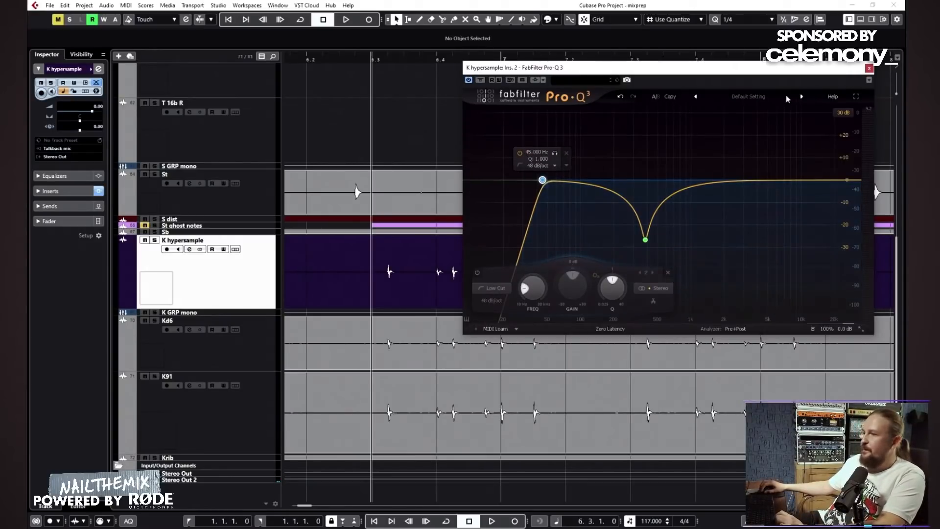
Step: Solo the K GRP mono group and the K hypersample track and start playback
{"action": "left_click", "coordinate": [154, 312]}
{"action": "left_click", "coordinate": [155, 240]}
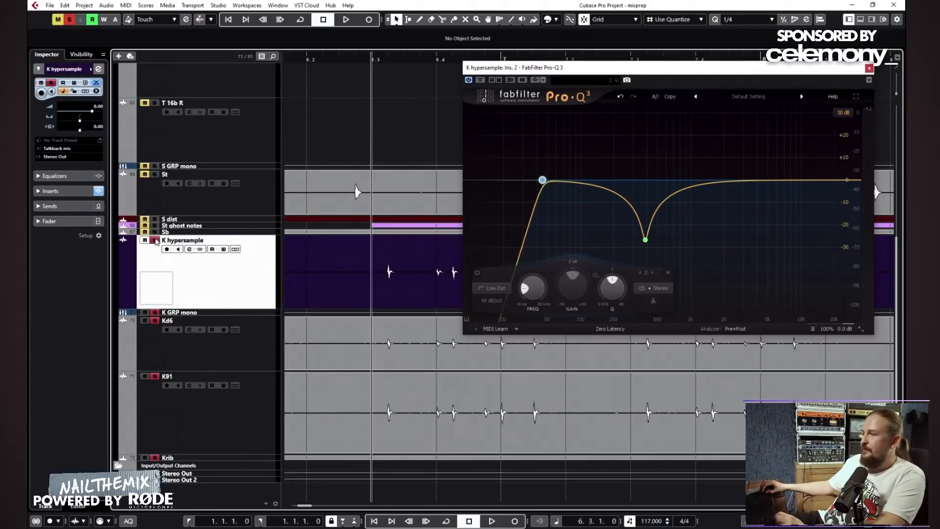
{"action": "key", "text": "space"}
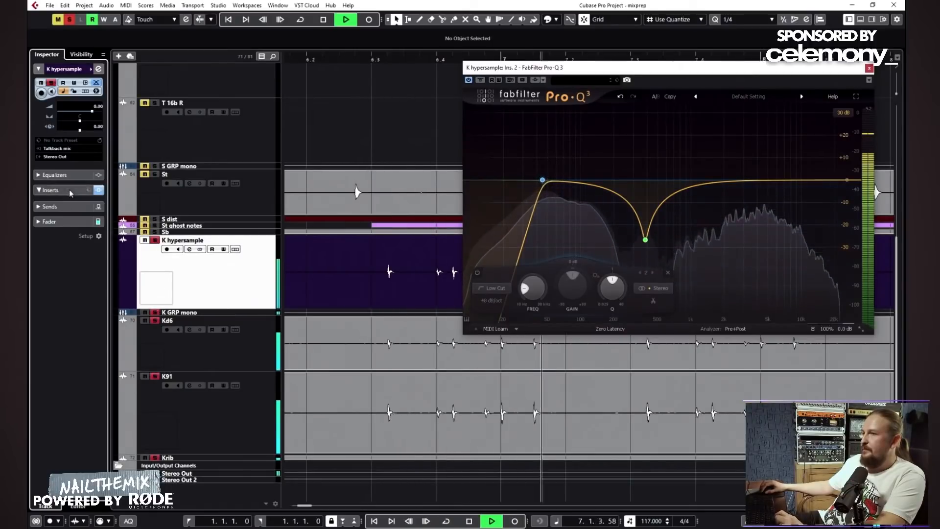
Step: Compare the Kick 10 Z3 sample with its phase inverted and normal in Trigger 2 during playback
{"action": "left_click", "coordinate": [50, 191]}
{"action": "left_click", "coordinate": [66, 116]}
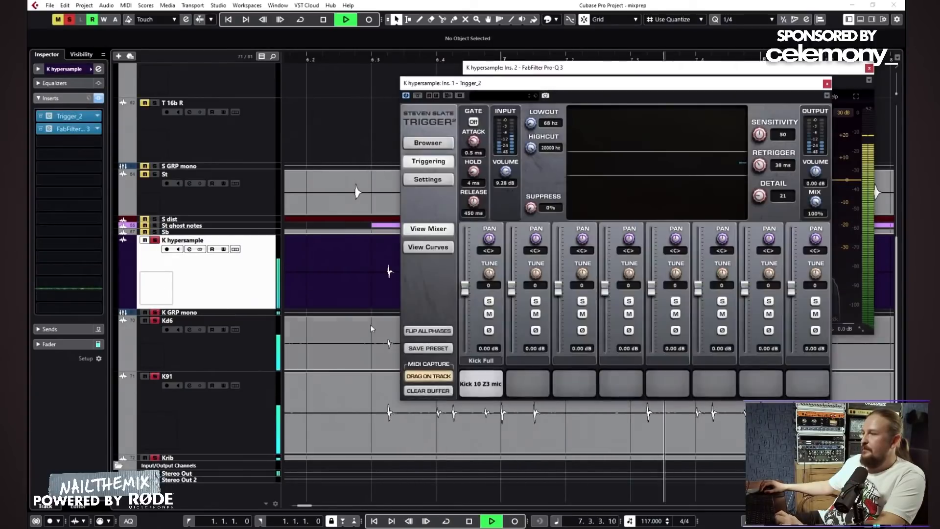
{"action": "left_click", "coordinate": [488, 331]}
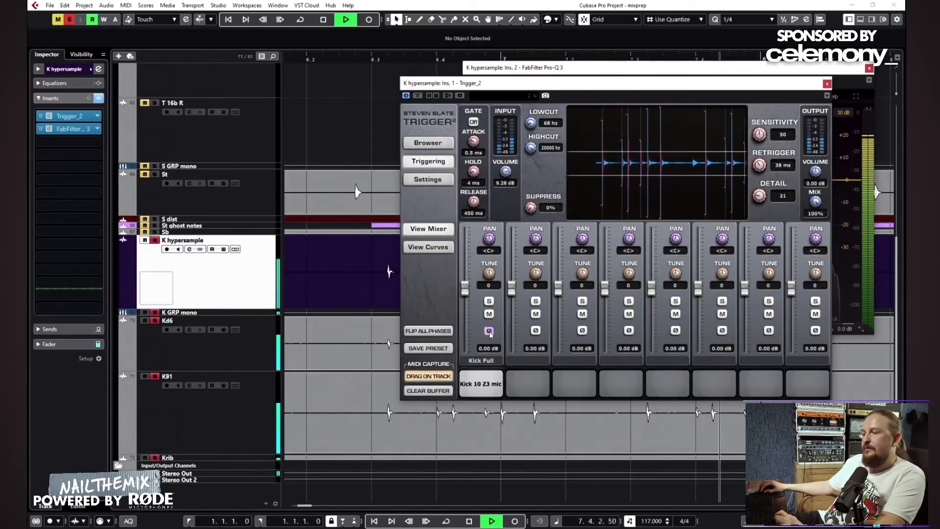
{"action": "left_click", "coordinate": [827, 84]}
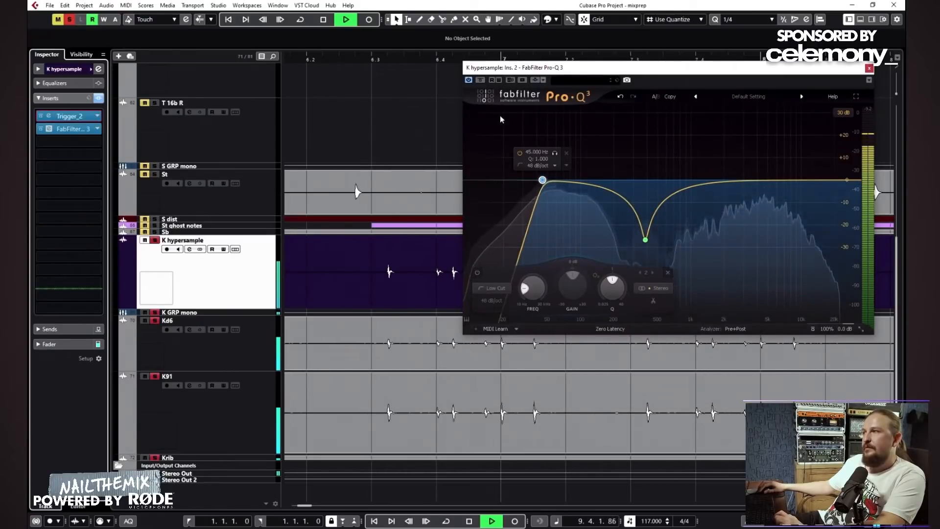
{"action": "key", "text": "space"}
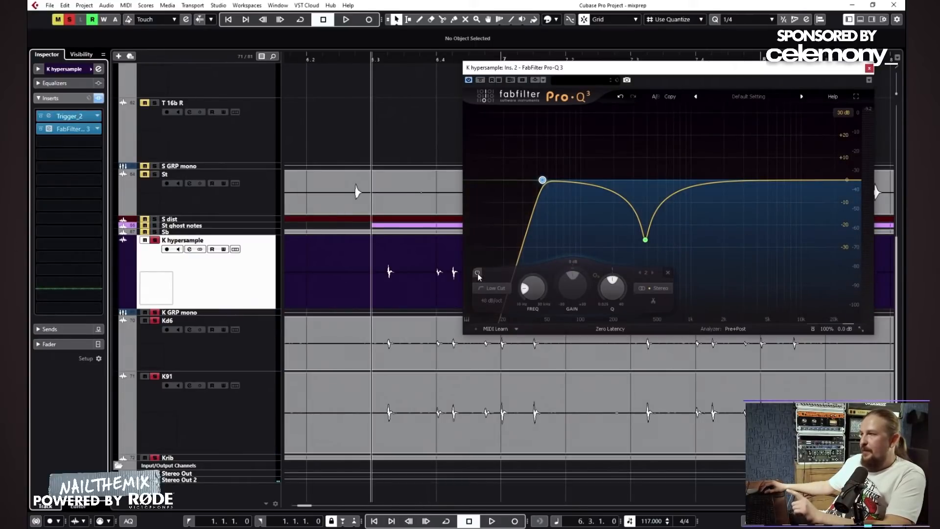
Step: Play the soloed kicks and bypass the 45 Hz low-cut band in the K hypersample equalizer to compare the low end
{"action": "left_click", "coordinate": [541, 179]}
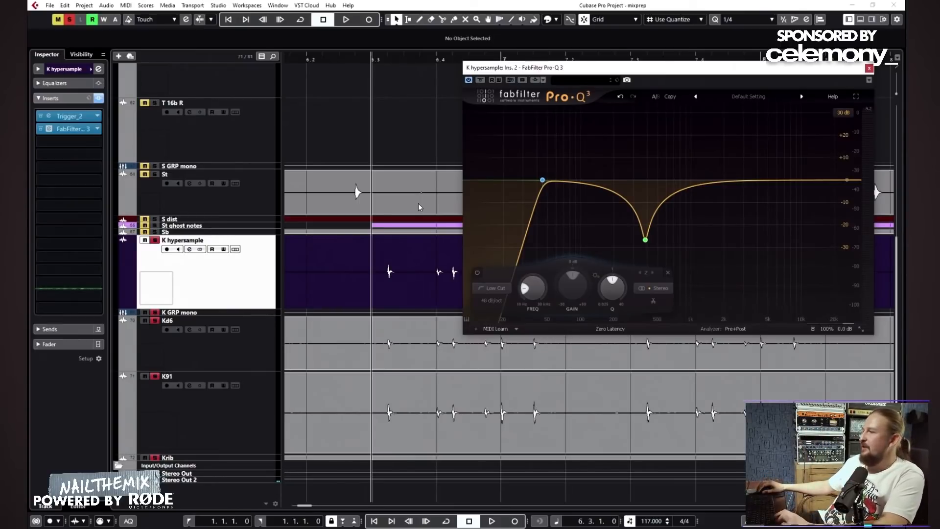
{"action": "key", "text": "space"}
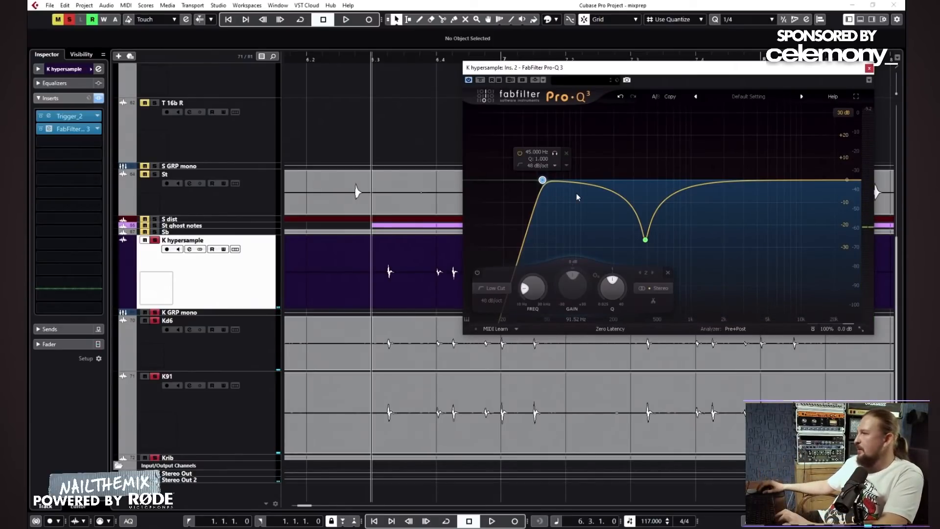
{"action": "key", "text": "space"}
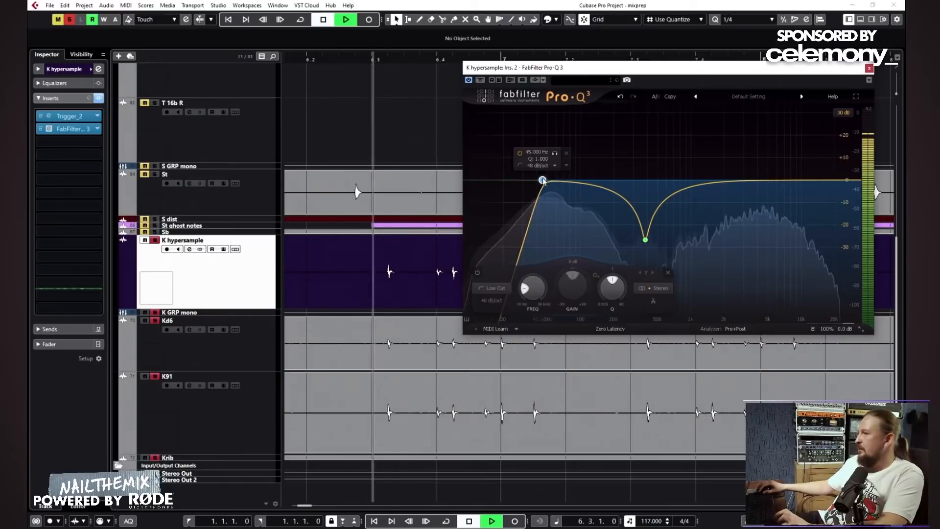
{"action": "left_click", "coordinate": [477, 273]}
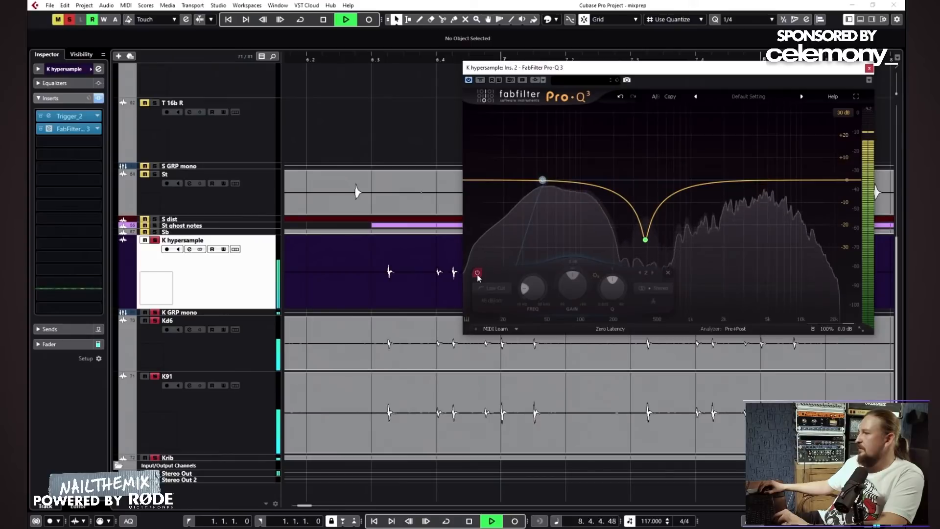
{"action": "key", "text": "space"}
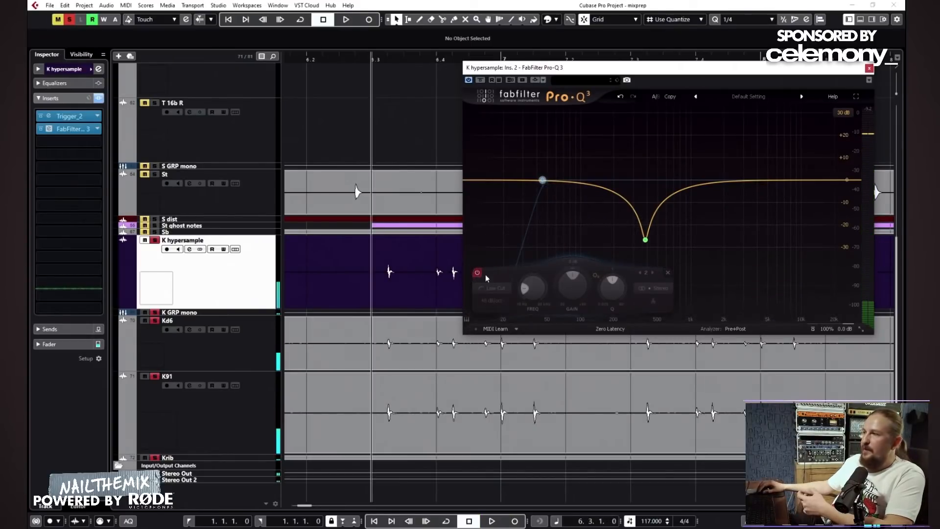
Step: Delete the 45 Hz low-cut band from the K hypersample track's equalizer
{"action": "mouse_move", "coordinate": [543, 181]}
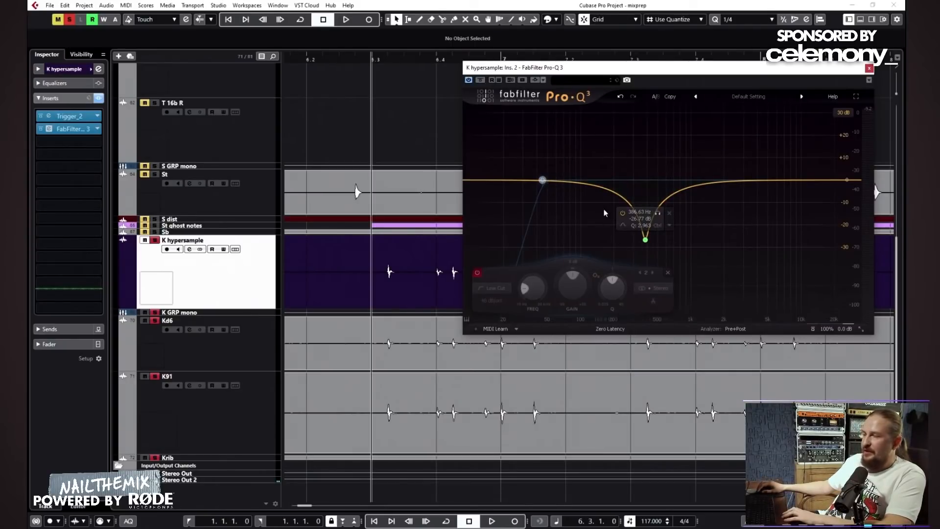
{"action": "right_click", "coordinate": [542, 181]}
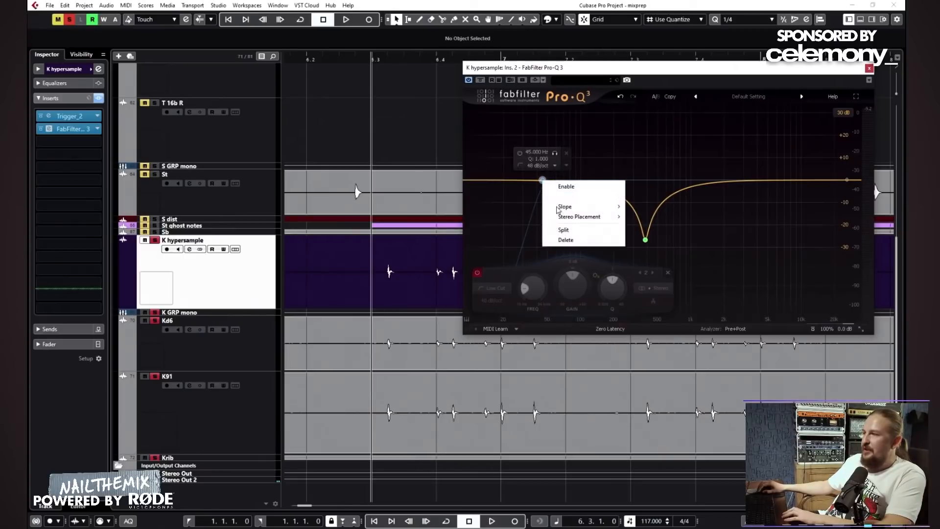
{"action": "left_click", "coordinate": [558, 239]}
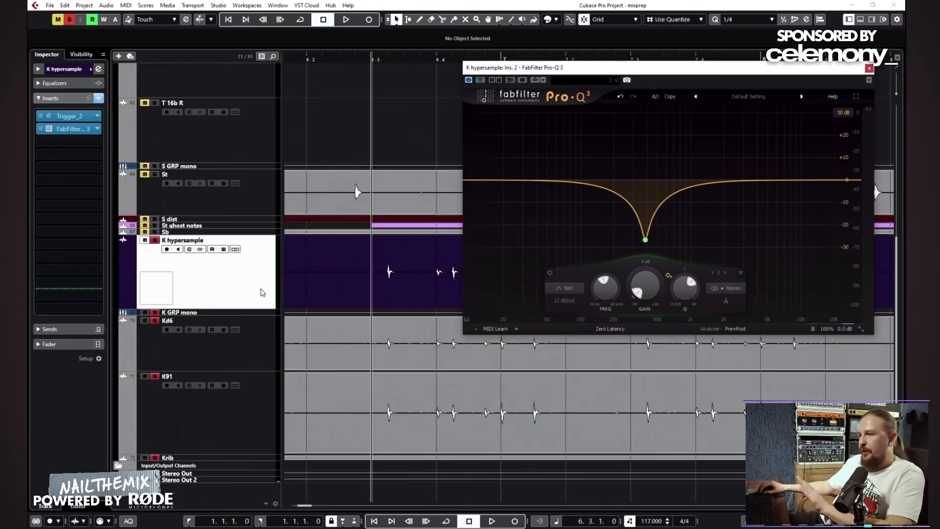
Step: Set the Kick 10 Z3 sample's level in Trigger 2 to -6 dB and close both plug-in windows
{"action": "left_click", "coordinate": [76, 117]}
{"action": "left_click", "coordinate": [477, 349]}
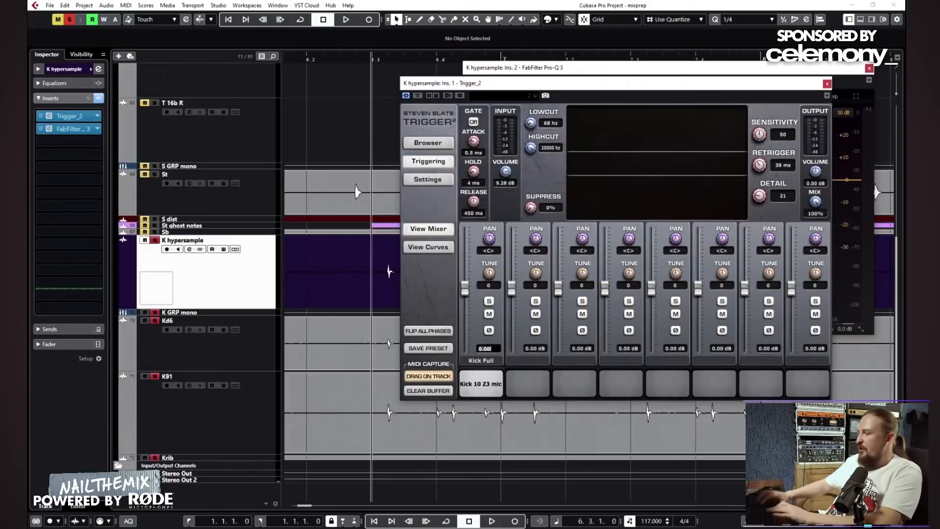
{"action": "type", "text": "-6"}
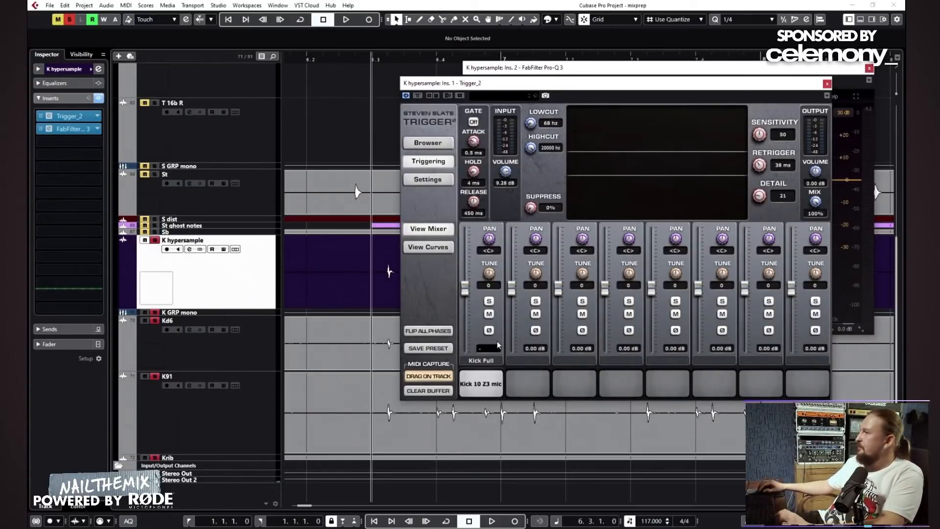
{"action": "key", "text": "Return"}
{"action": "left_click", "coordinate": [826, 84]}
{"action": "left_click", "coordinate": [868, 69]}
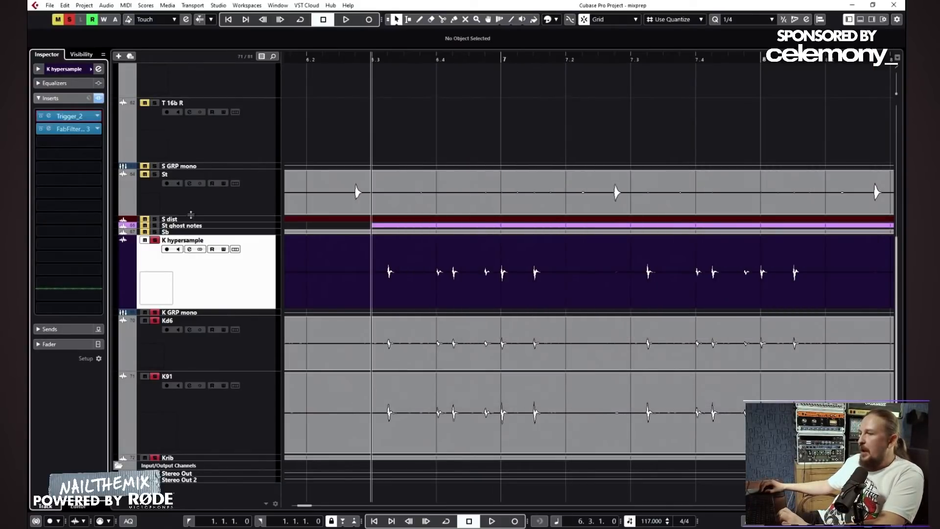
Step: Set the K GRP mono group's volume to 0 dB
{"action": "left_click", "coordinate": [185, 313]}
{"action": "left_click", "coordinate": [77, 70]}
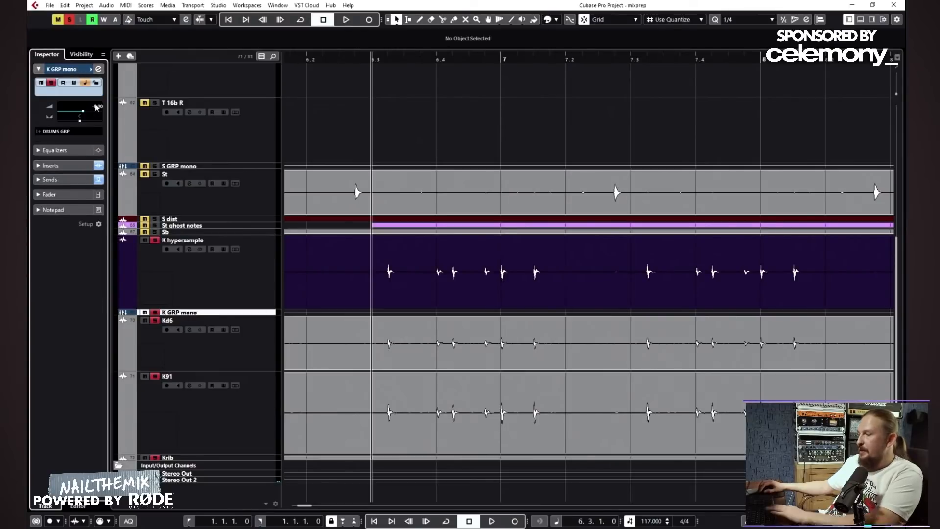
{"action": "type", "text": "0"}
{"action": "key", "text": "Return"}
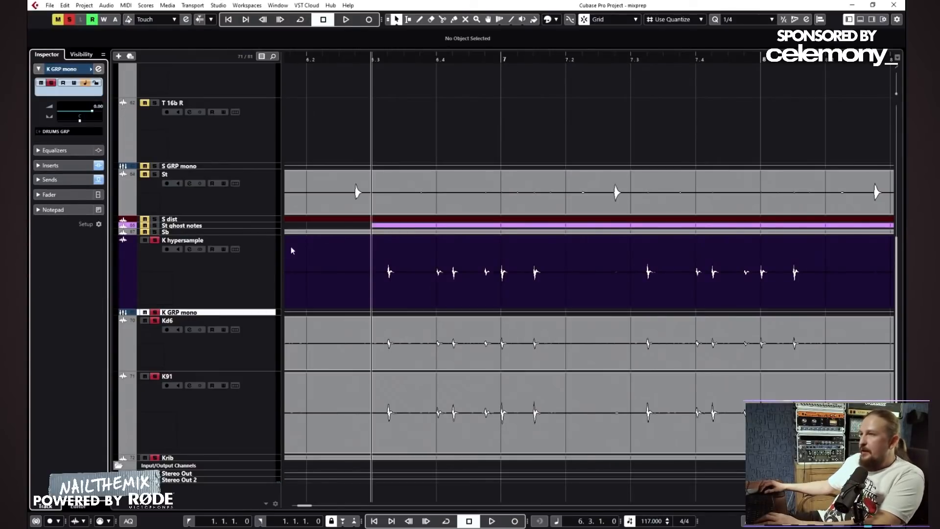
Step: Clear all solos and place the playhead just before bar 6, where the drum clips begin
{"action": "left_click", "coordinate": [69, 20]}
{"action": "key", "text": "g"}
{"action": "key", "text": "g"}
{"action": "key", "text": "g"}
{"action": "key", "text": "g"}
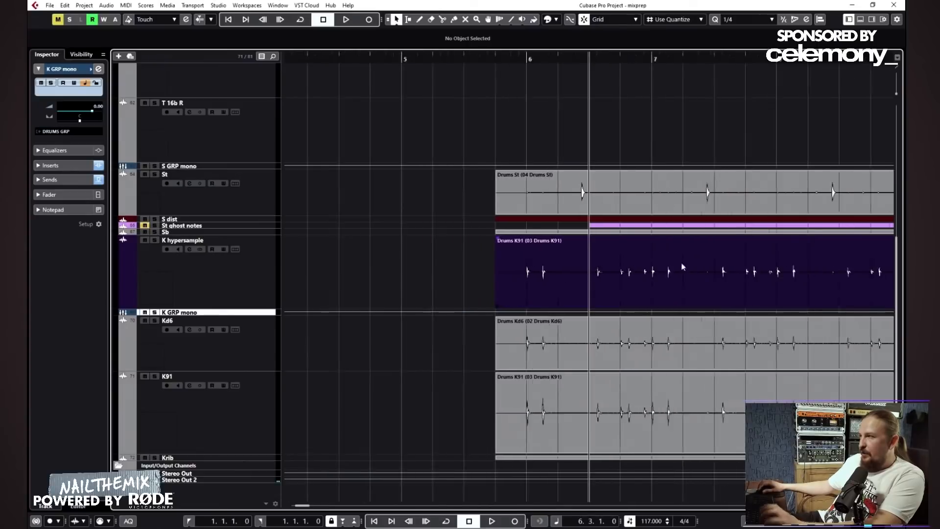
{"action": "left_click", "coordinate": [555, 59]}
{"action": "scroll", "coordinate": [591, 127], "scroll_direction": "right", "scroll_amount": 2}
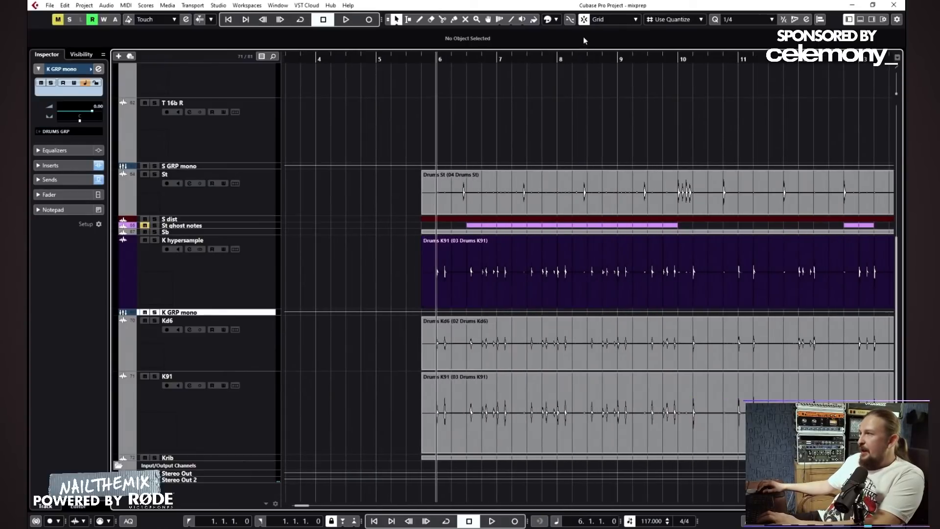
{"action": "key", "text": "h"}
{"action": "key", "text": "h"}
{"action": "left_click", "coordinate": [579, 59]}
{"action": "scroll", "coordinate": [612, 118], "scroll_direction": "right", "scroll_amount": 3}
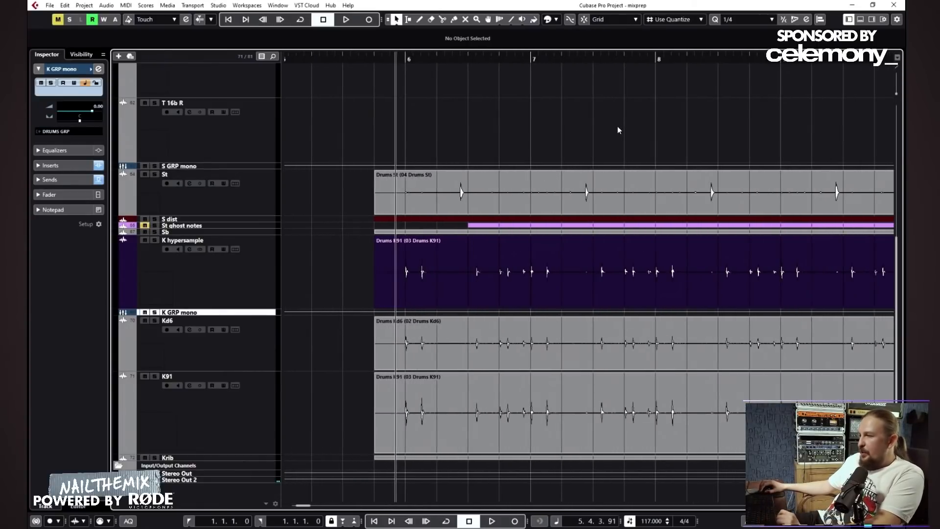
Step: Play the drum mix and compare it with the K hypersample track muted and unmuted
{"action": "left_click", "coordinate": [181, 283]}
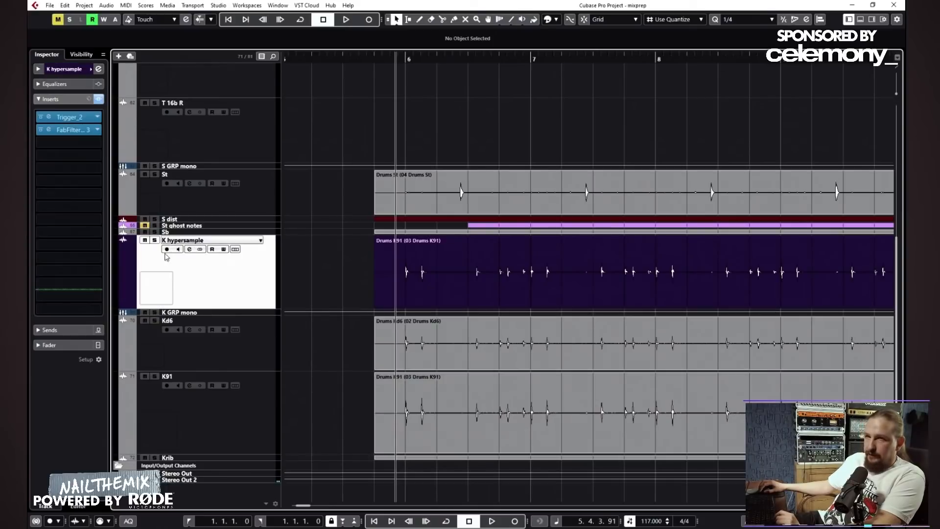
{"action": "left_click", "coordinate": [144, 240]}
{"action": "key", "text": "space"}
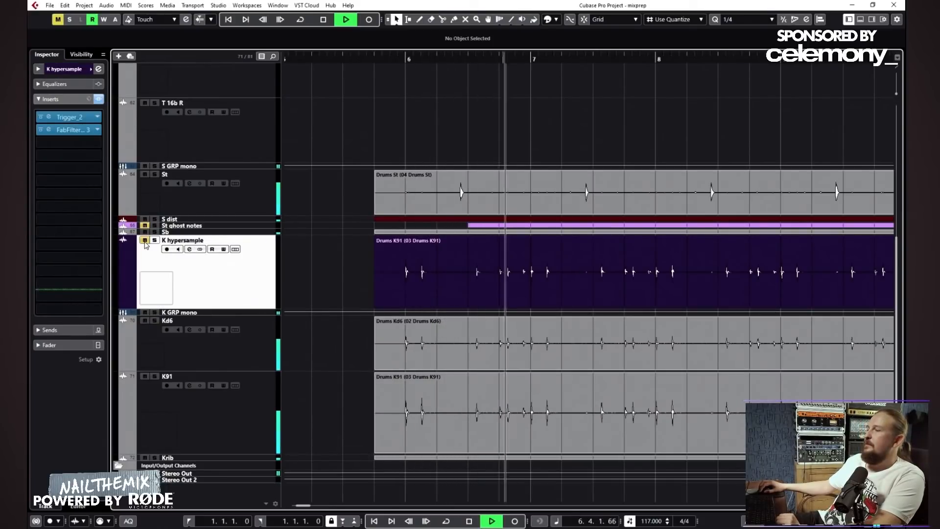
{"action": "left_click", "coordinate": [145, 239]}
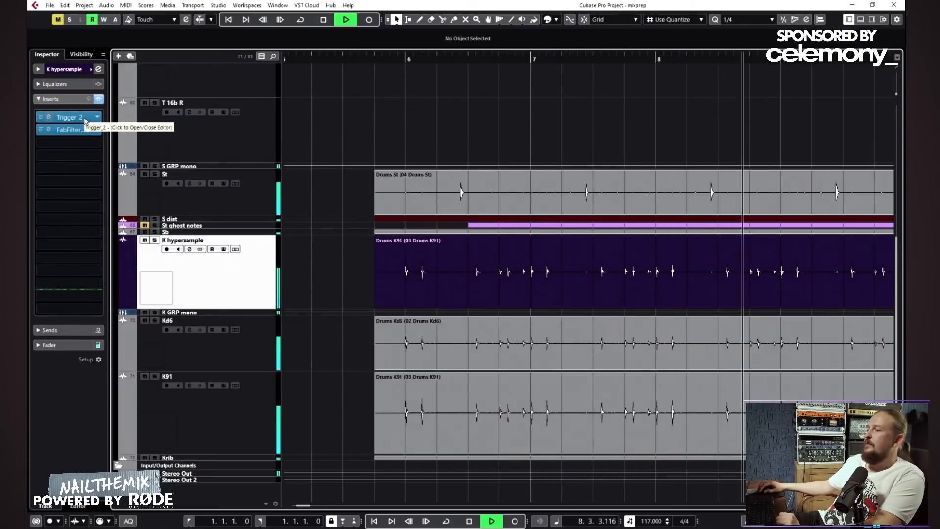
{"action": "left_click", "coordinate": [144, 240]}
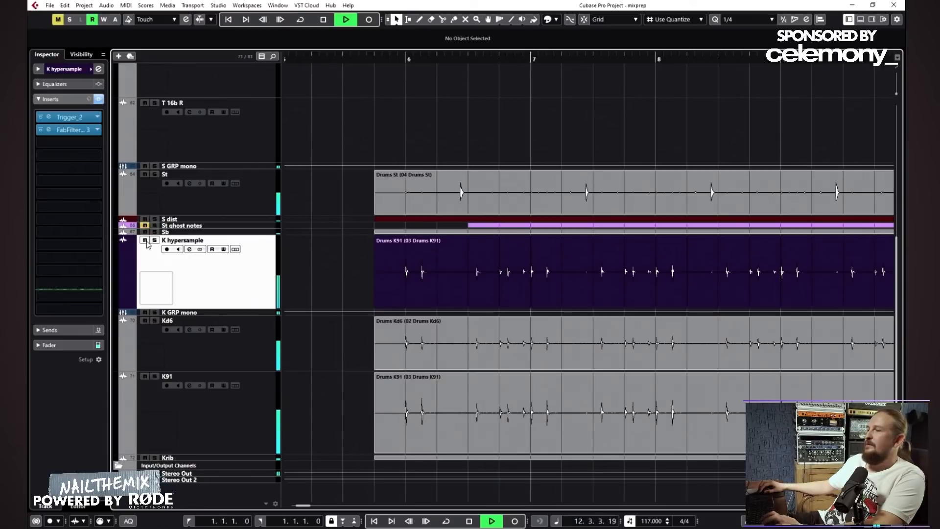
{"action": "key", "text": "g"}
{"action": "key", "text": "g"}
{"action": "key", "text": "g"}
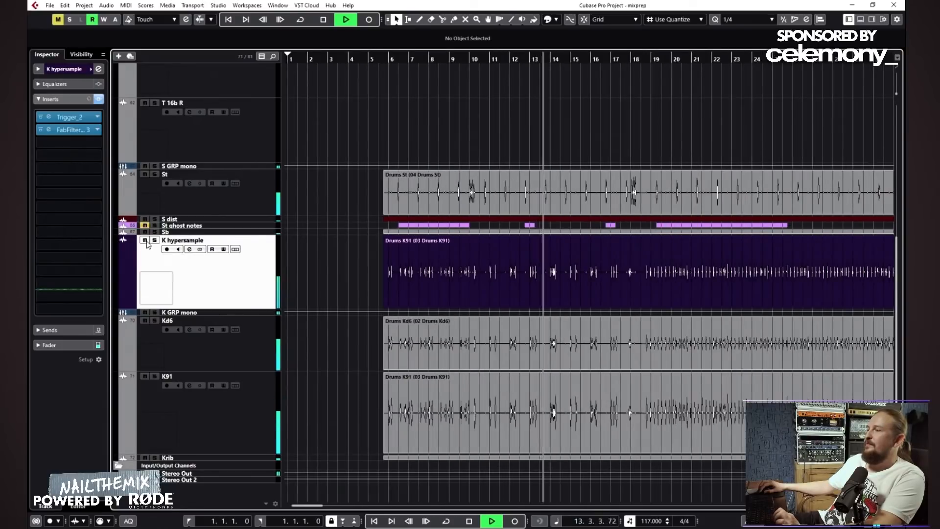
{"action": "key", "text": "space"}
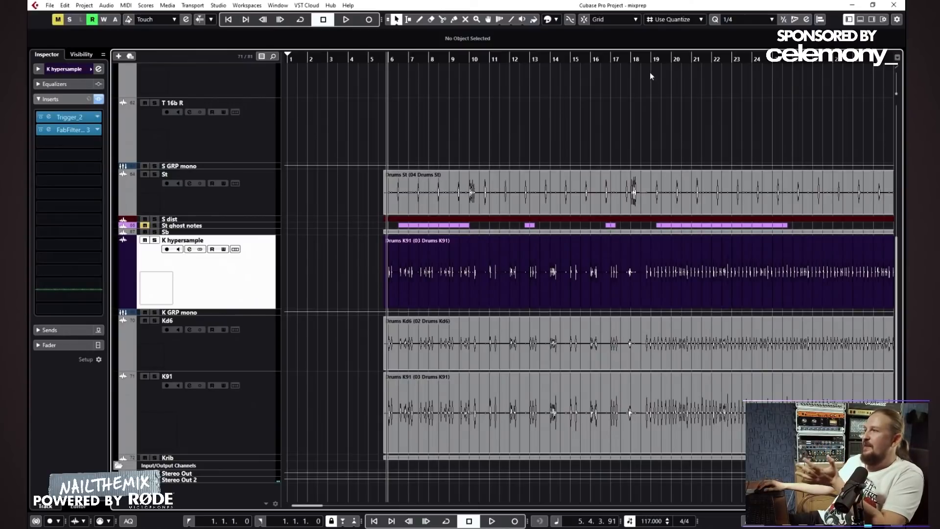
Step: From bar 18, play the drums and add a bell boost of about 3.3 dB near 3.4 kHz to the K hypersample equalizer
{"action": "left_click", "coordinate": [644, 59]}
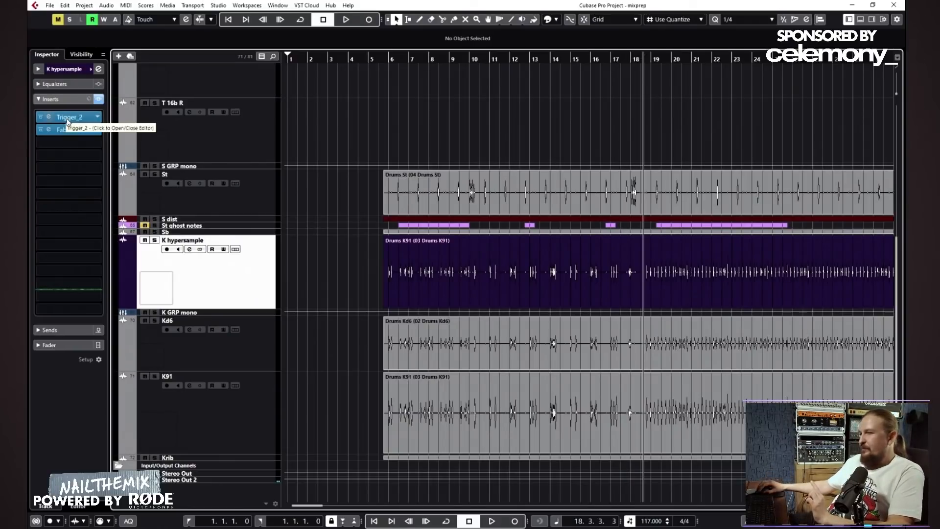
{"action": "left_click", "coordinate": [77, 131]}
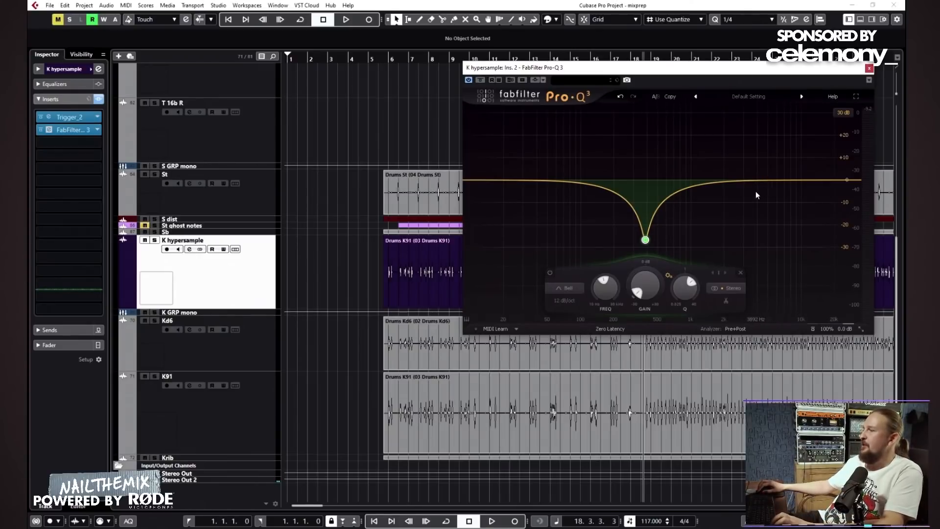
{"action": "left_click_drag", "start_coordinate": [756, 180], "coordinate": [755, 181]}
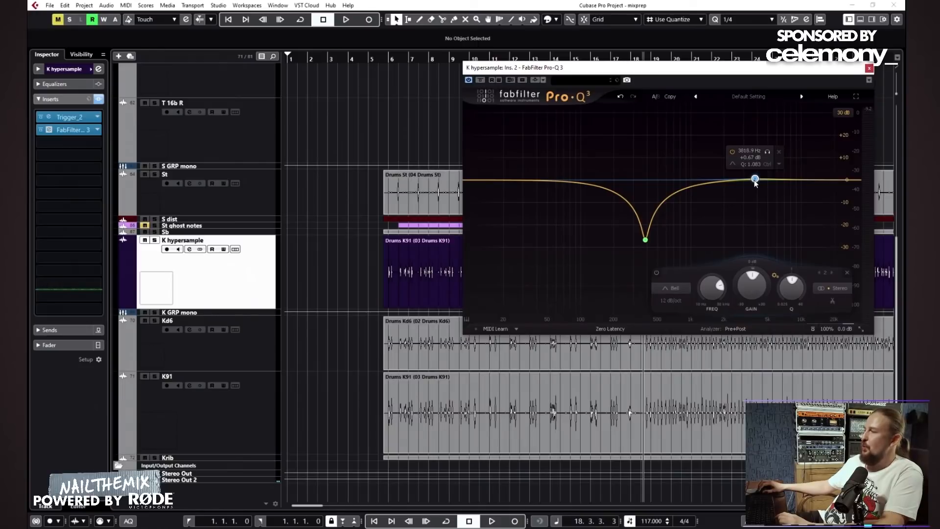
{"action": "key", "text": "space"}
{"action": "mouse_move", "coordinate": [755, 181]}
{"action": "left_mouse_down"}
{"action": "mouse_move", "coordinate": [746, 115]}
{"action": "mouse_move", "coordinate": [740, 153]}
{"action": "mouse_move", "coordinate": [761, 156]}
{"action": "mouse_move", "coordinate": [744, 161]}
{"action": "mouse_move", "coordinate": [749, 173]}
{"action": "left_mouse_up"}
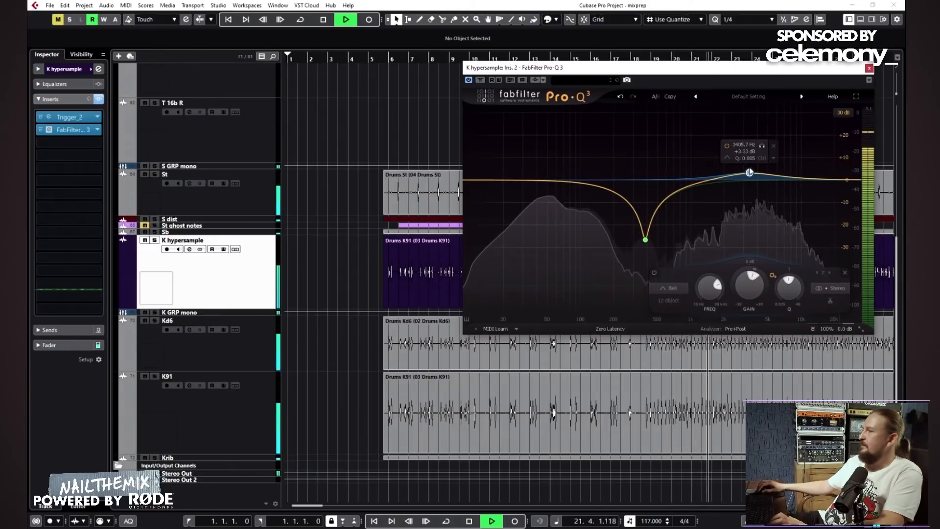
Step: Set the equalizer's display range to 12 dB, the bell's slope to 24 dB/oct and its boost to about 4 dB
{"action": "left_click", "coordinate": [843, 112]}
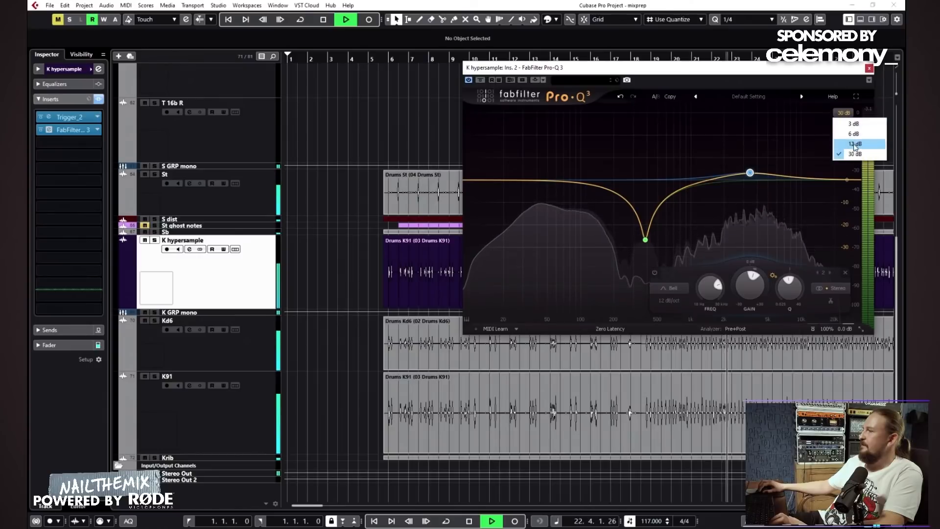
{"action": "left_click", "coordinate": [853, 143]}
{"action": "mouse_move", "coordinate": [748, 161]}
{"action": "left_mouse_down"}
{"action": "mouse_move", "coordinate": [730, 126]}
{"action": "mouse_move", "coordinate": [735, 149]}
{"action": "mouse_move", "coordinate": [750, 120]}
{"action": "mouse_move", "coordinate": [750, 165]}
{"action": "left_mouse_up"}
{"action": "left_click", "coordinate": [668, 300]}
{"action": "left_click", "coordinate": [683, 333]}
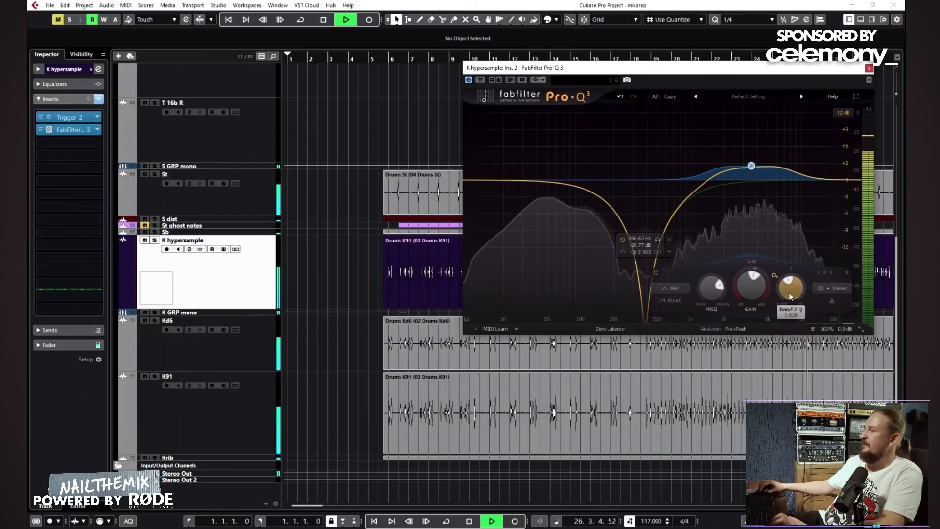
{"action": "mouse_move", "coordinate": [750, 165]}
{"action": "left_mouse_down"}
{"action": "mouse_move", "coordinate": [745, 126]}
{"action": "mouse_move", "coordinate": [749, 155]}
{"action": "left_mouse_up"}
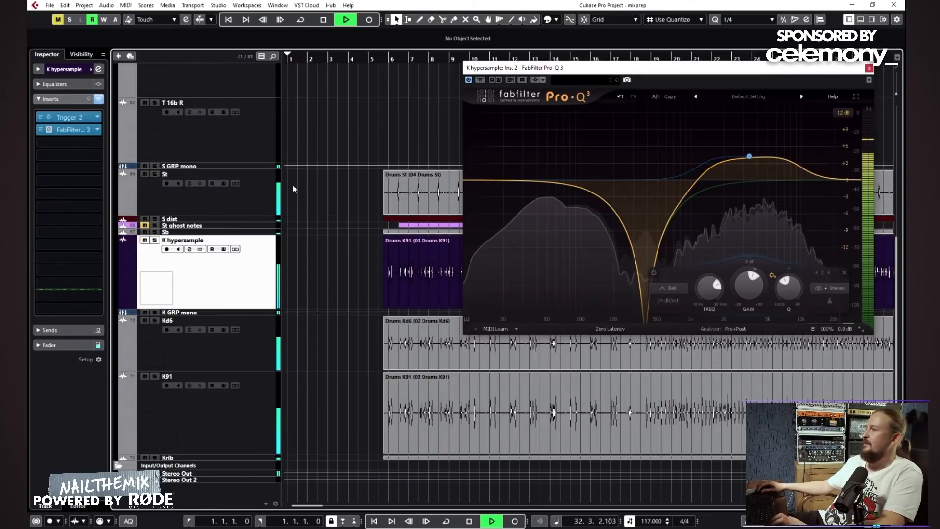
Step: Lower the K hypersample equalizer's bell boost to about 2.5 dB near 3.3 kHz and stop playback
{"action": "left_click_drag", "start_coordinate": [750, 158], "coordinate": [751, 169]}
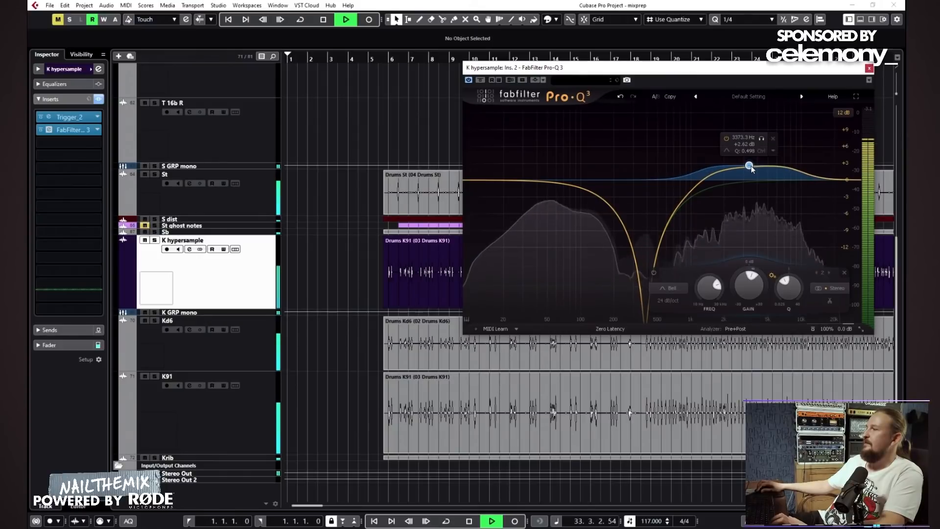
{"action": "key", "text": "space"}
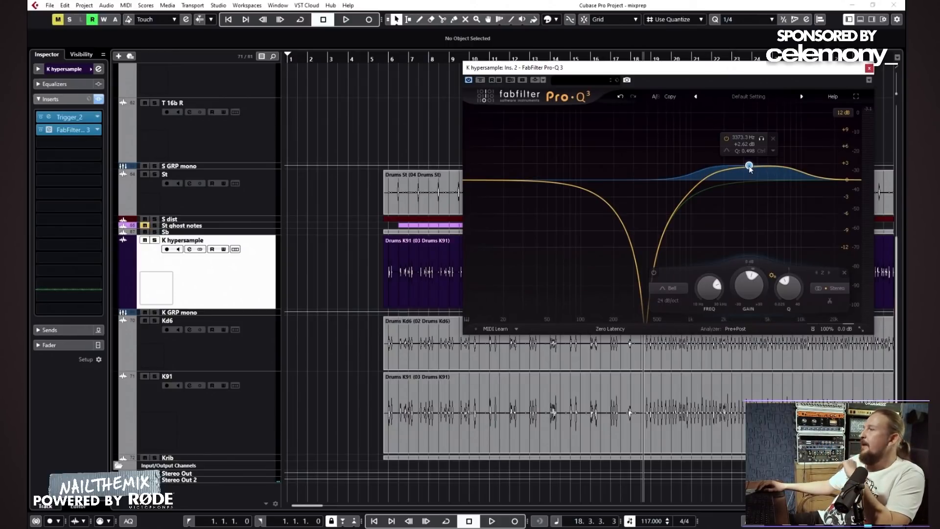
{"action": "left_click_drag", "start_coordinate": [750, 168], "coordinate": [749, 154]}
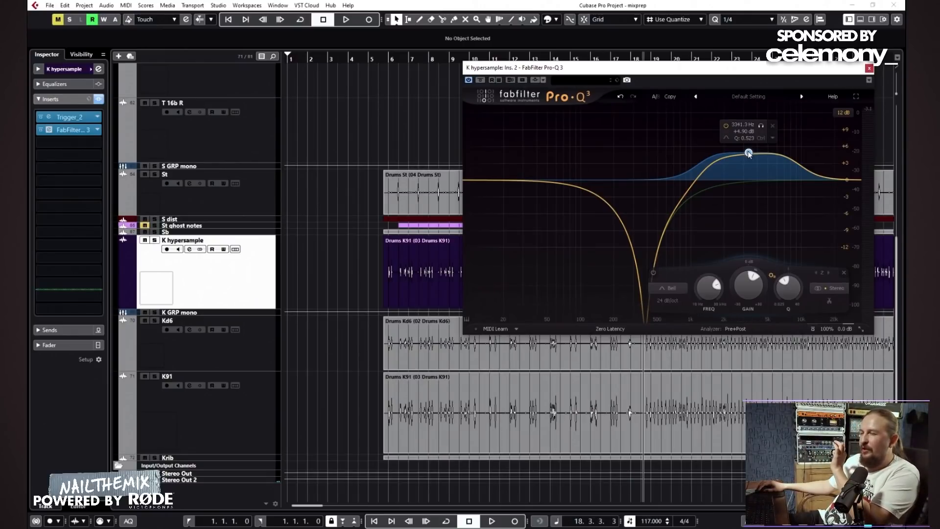
{"action": "left_click_drag", "start_coordinate": [748, 154], "coordinate": [750, 169]}
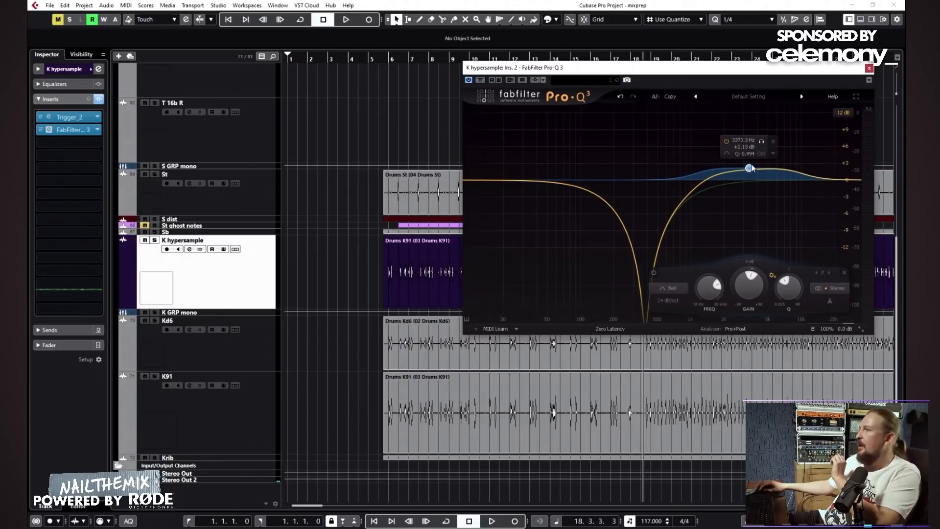
{"action": "left_click_drag", "start_coordinate": [750, 167], "coordinate": [749, 167]}
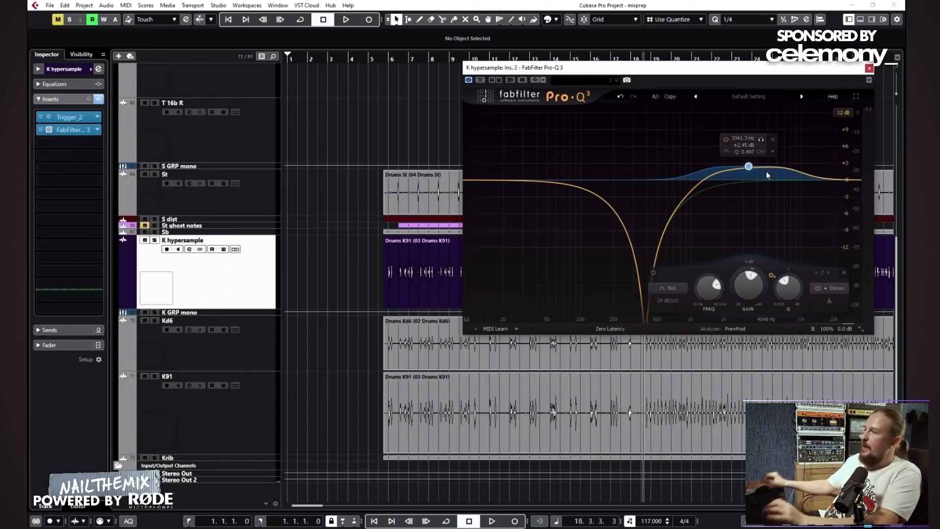
Step: Close the K hypersample equalizer and zoom the project timeline out to show more of the drum clips
{"action": "left_click", "coordinate": [869, 68]}
{"action": "key", "text": "g"}
{"action": "key", "text": "g"}
{"action": "key", "text": "g"}
{"action": "key", "text": "g"}
{"action": "key", "text": "g"}
{"action": "key", "text": "g"}
{"action": "key", "text": "g"}
{"action": "key", "text": "g"}
{"action": "key", "text": "g"}
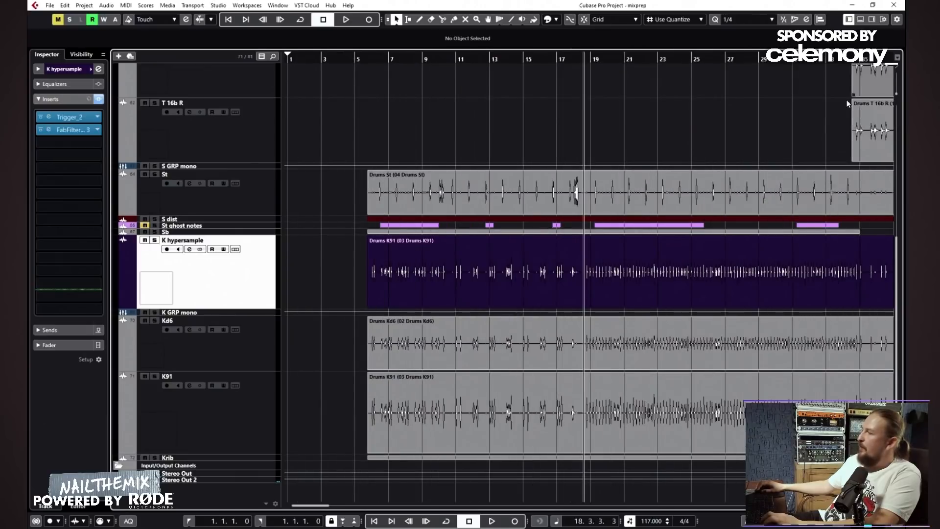